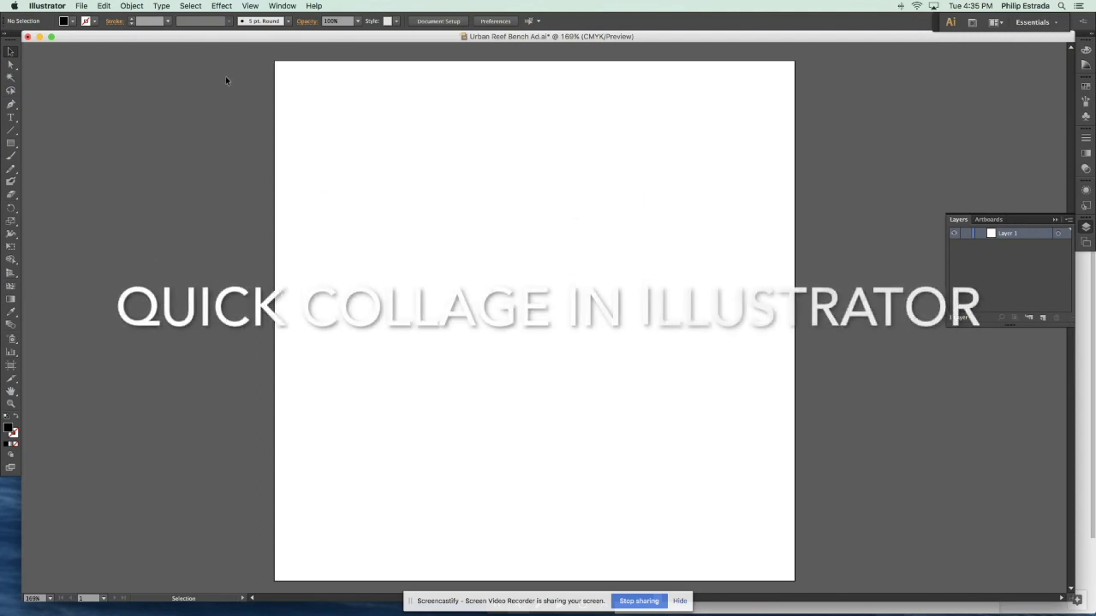
- Place the room photo 20180821_160143.jpg from the Banches folder into the ad document
left_click(82, 6)
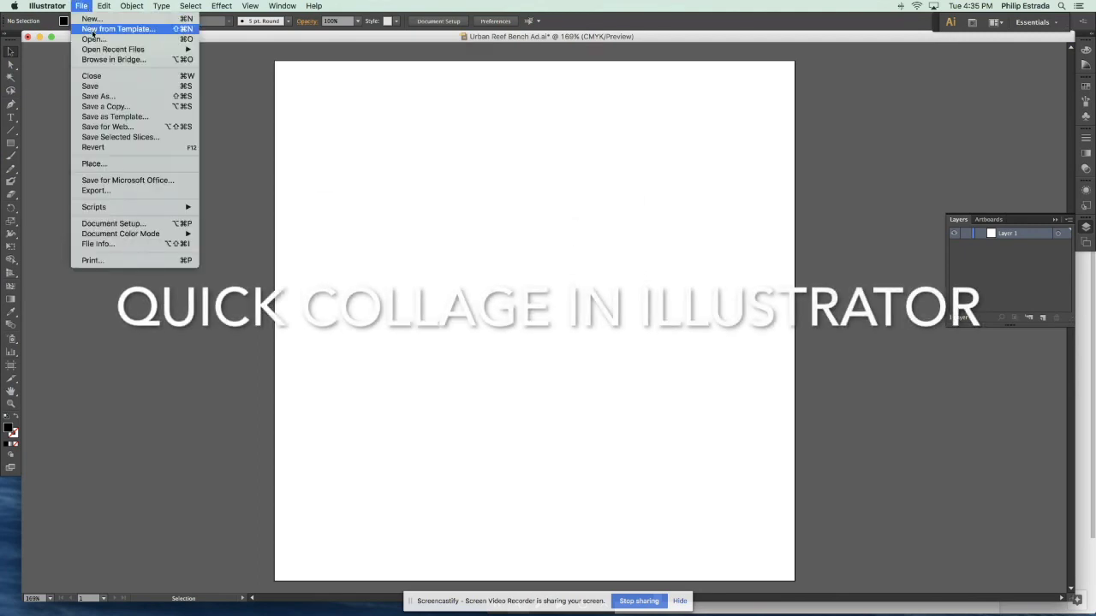
left_click(92, 39)
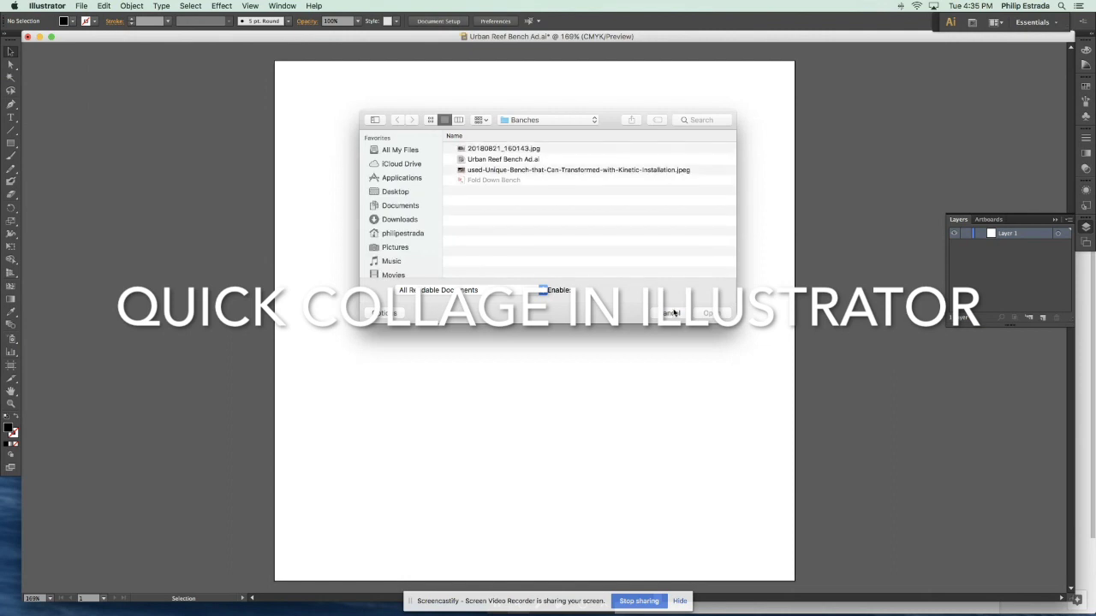
left_click(81, 6)
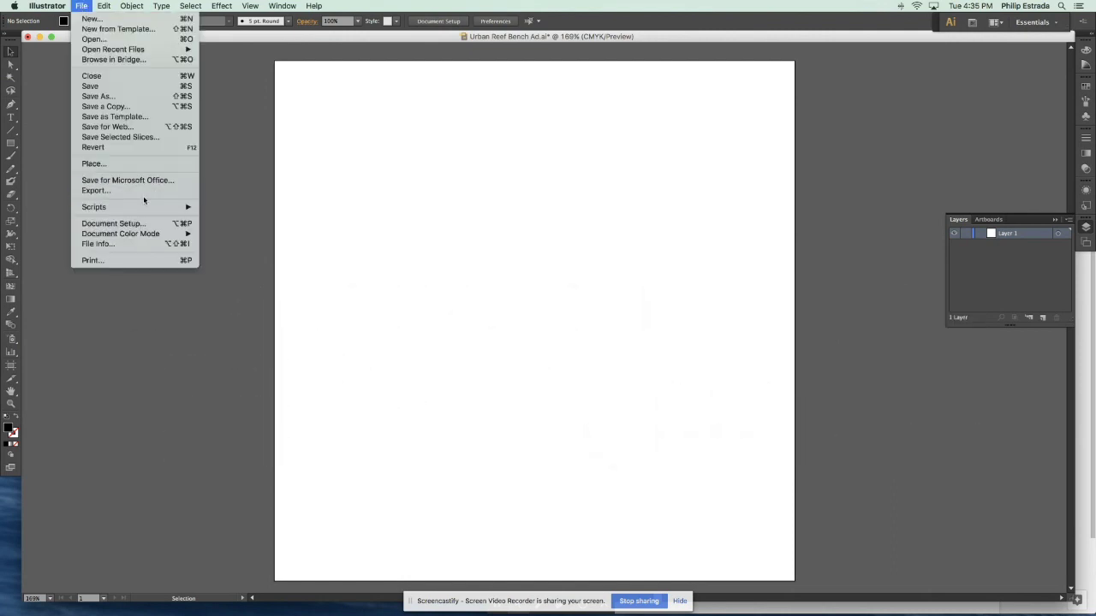
left_click(127, 163)
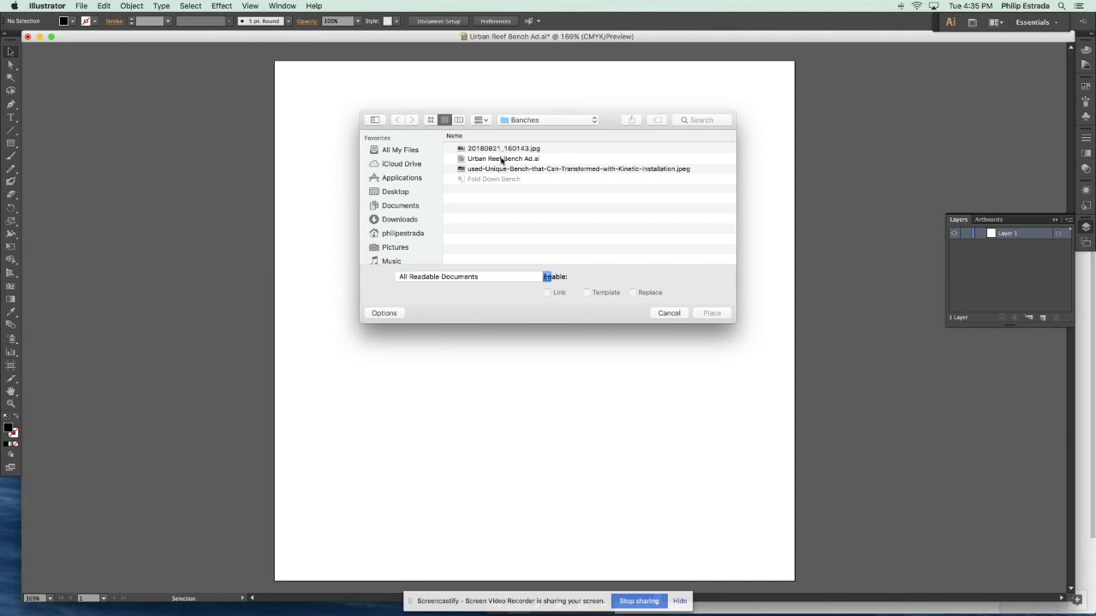
left_click(502, 150)
- Drop the room photo onto the artboard and roughly position and size it over the artboard
double_click(502, 150)
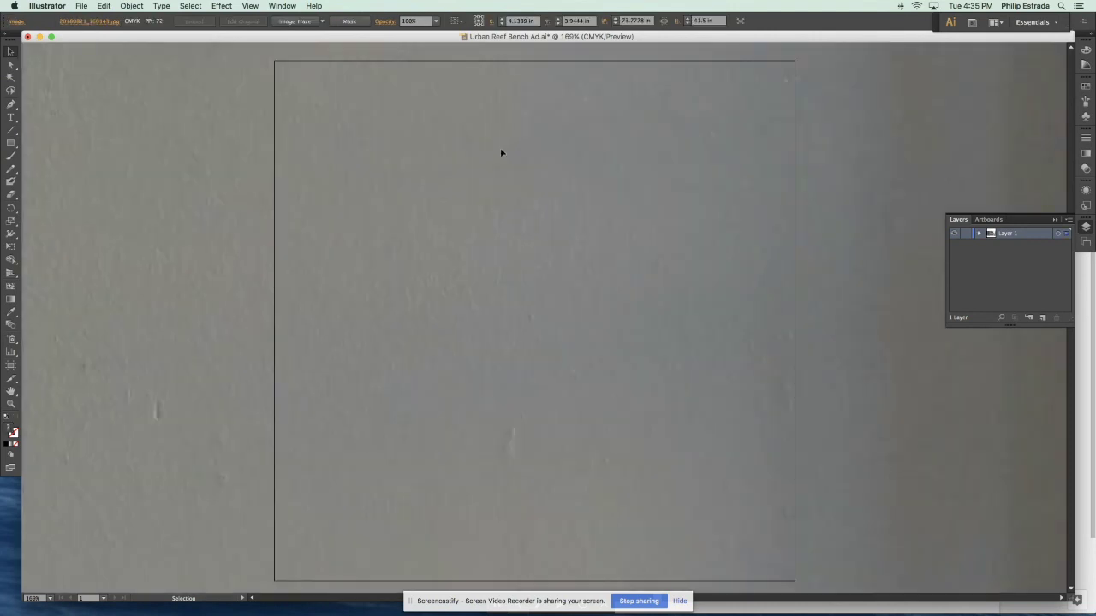
left_click_drag(338, 161, 985, 573)
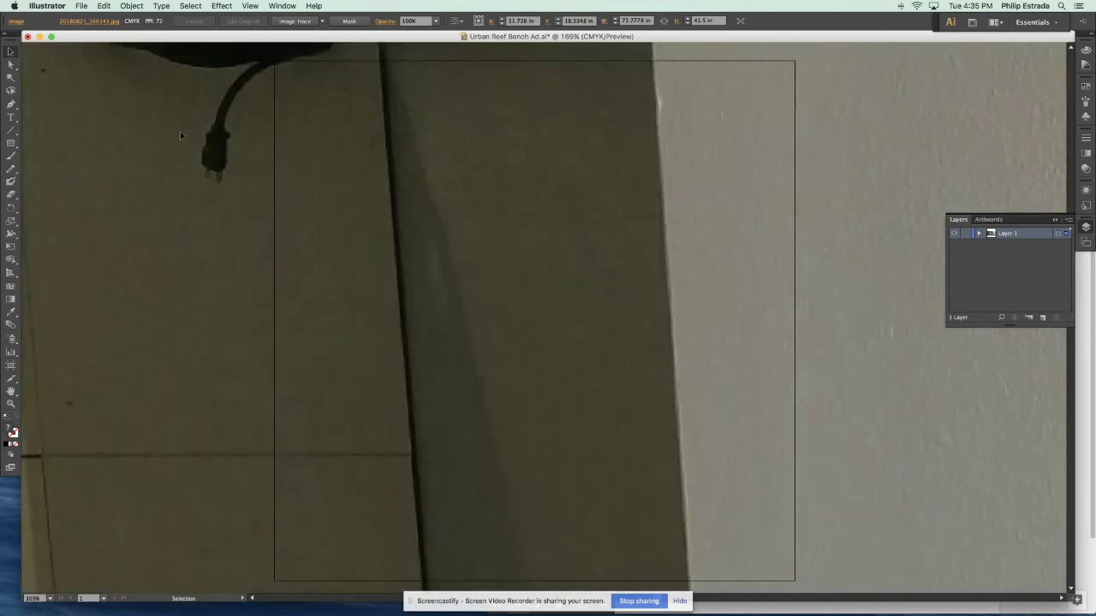
left_click_drag(168, 131, 824, 476)
left_click_drag(824, 476, 79, 42)
left_click_drag(112, 130, 92, 208)
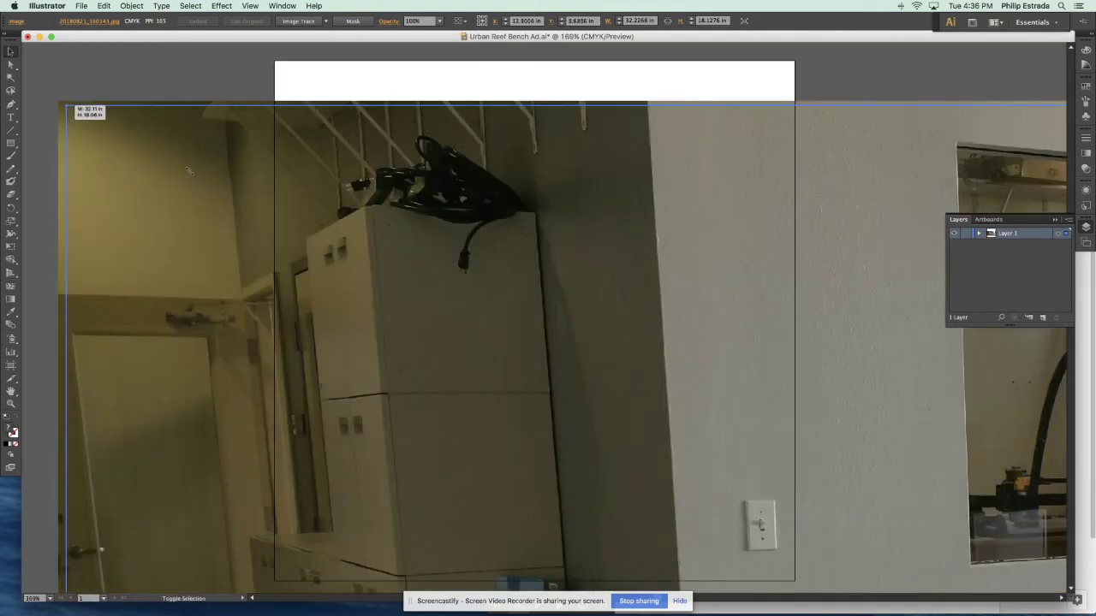
left_click_drag(58, 101, 661, 441)
left_click_drag(726, 381, 727, 476)
left_click_drag(813, 505, 134, 92)
- Corner-resize the photo, align its bottom with the artboard, and stretch it to about 14.2222 × 8 in
left_click_drag(34, 60, 567, 361)
left_click_drag(815, 442, 304, 130)
left_click_drag(189, 109, 187, 142)
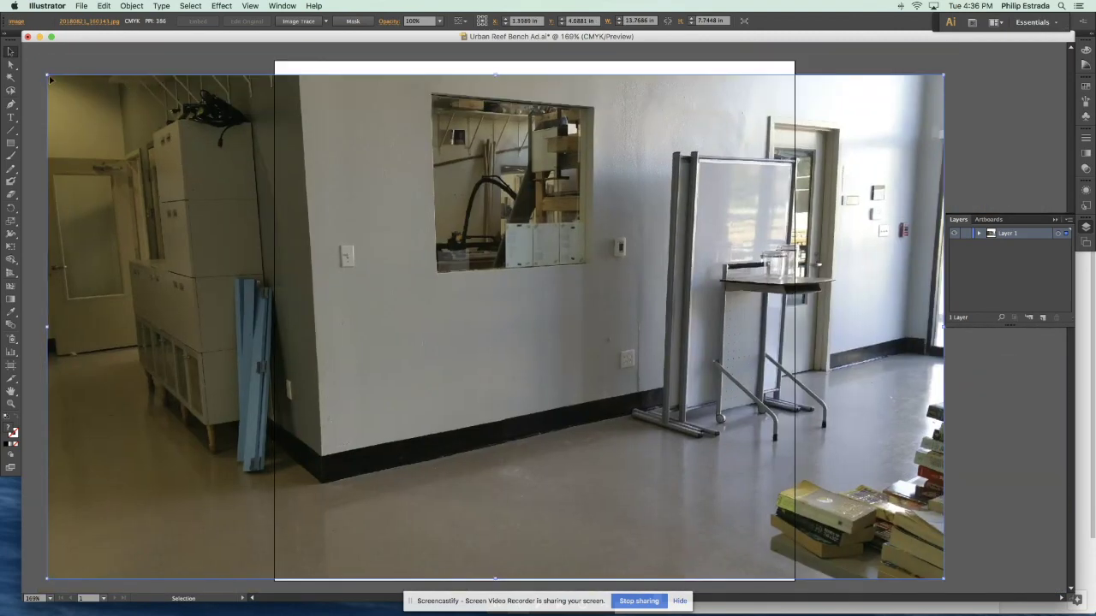
left_click_drag(574, 208, 586, 211)
left_click_drag(506, 77, 505, 61)
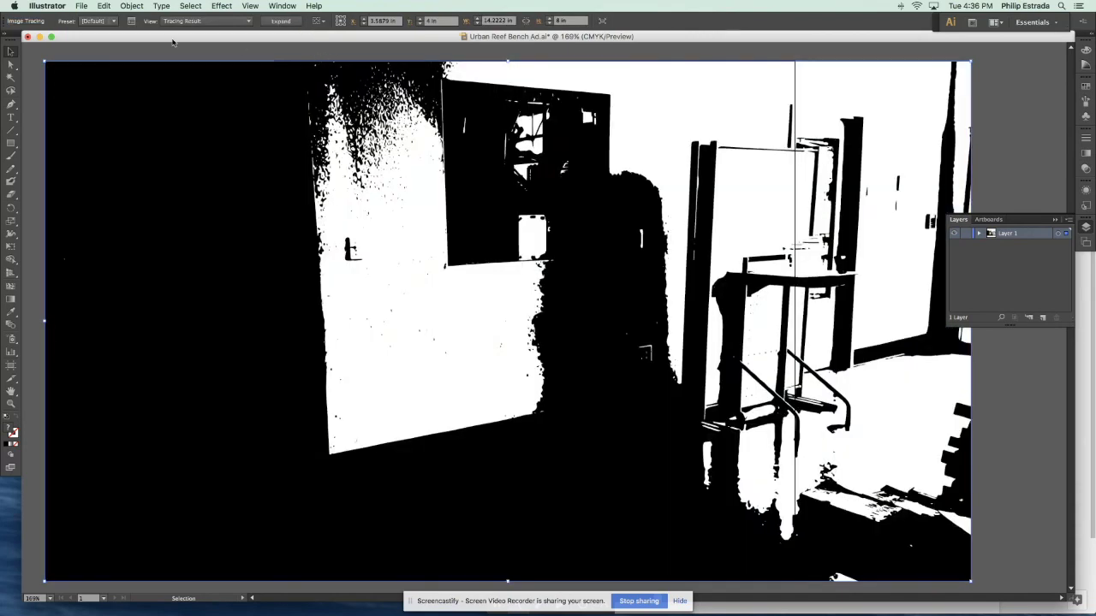
- Trace the room photo with the 6 Colors preset
left_click(116, 24)
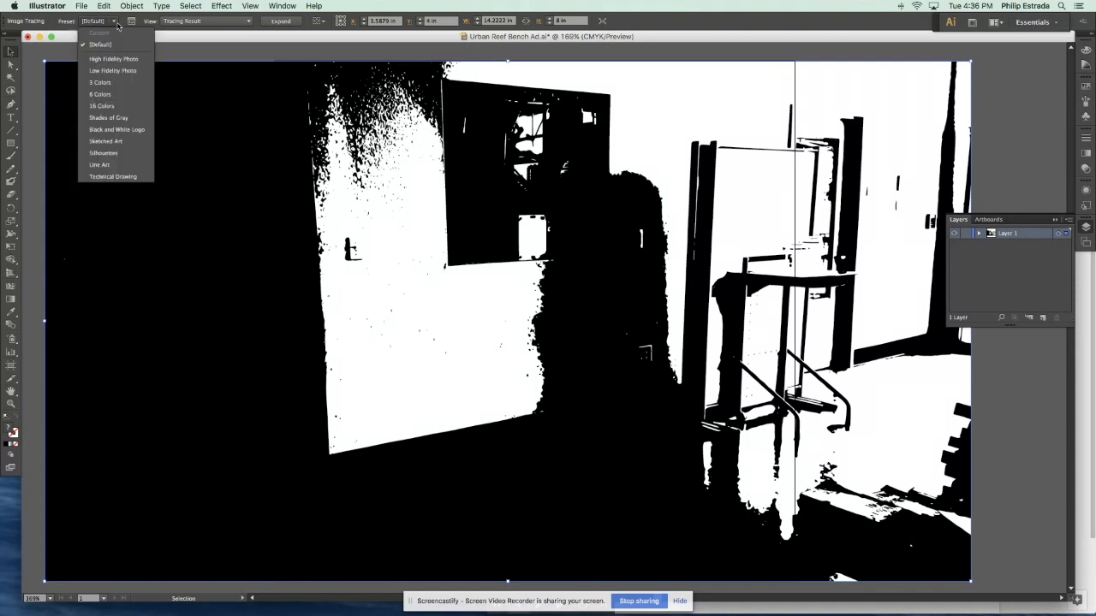
left_click(105, 95)
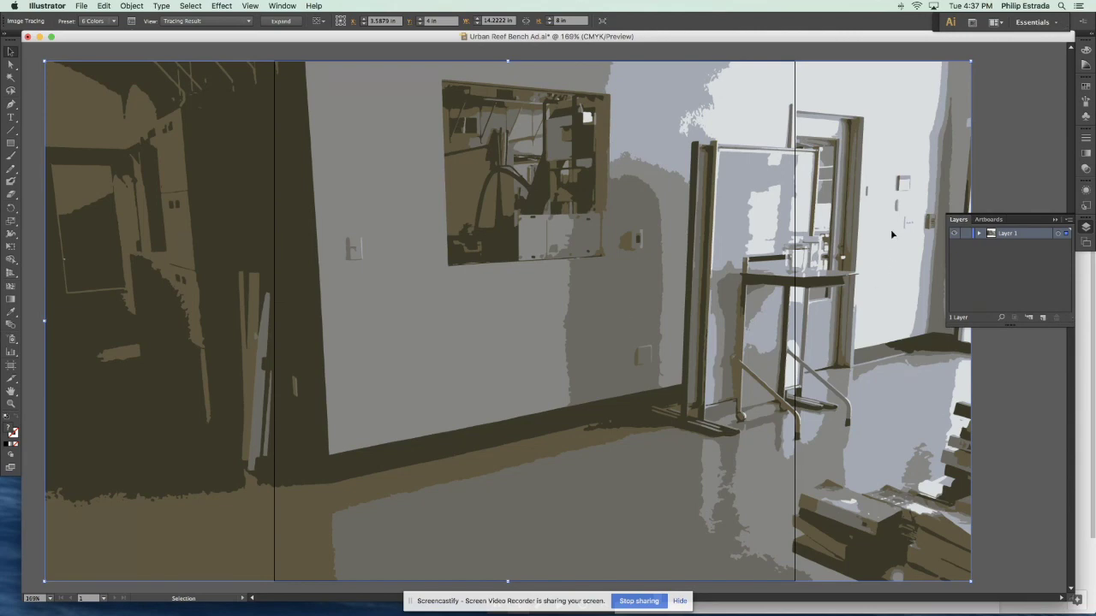
- Set the traced room to 50% opacity and scale it up to about 14.4414 × 8.1255 in
left_click(1086, 170)
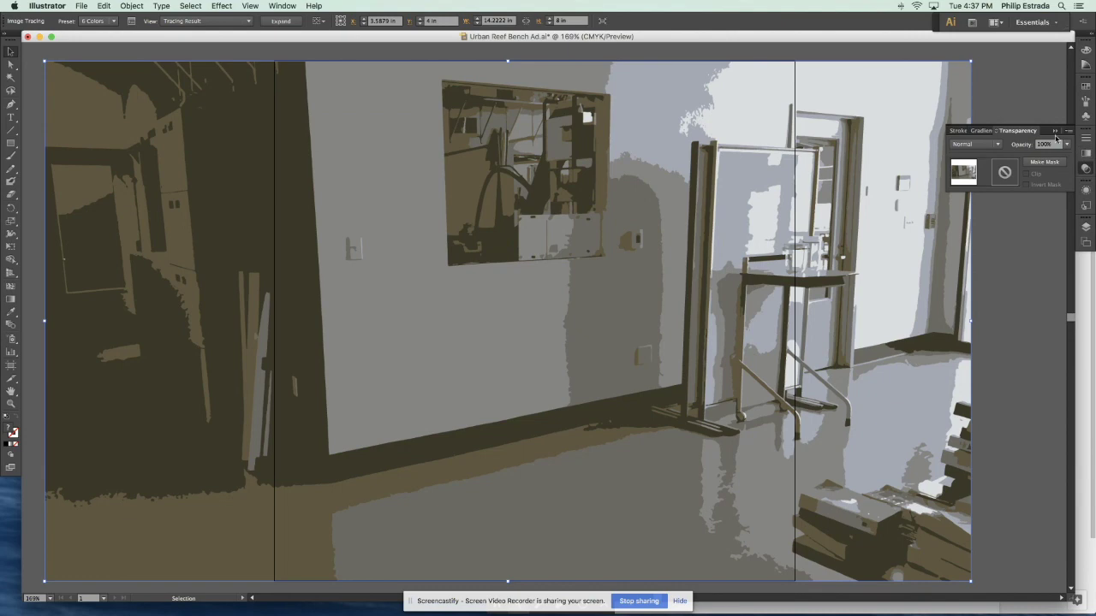
left_click(1066, 144)
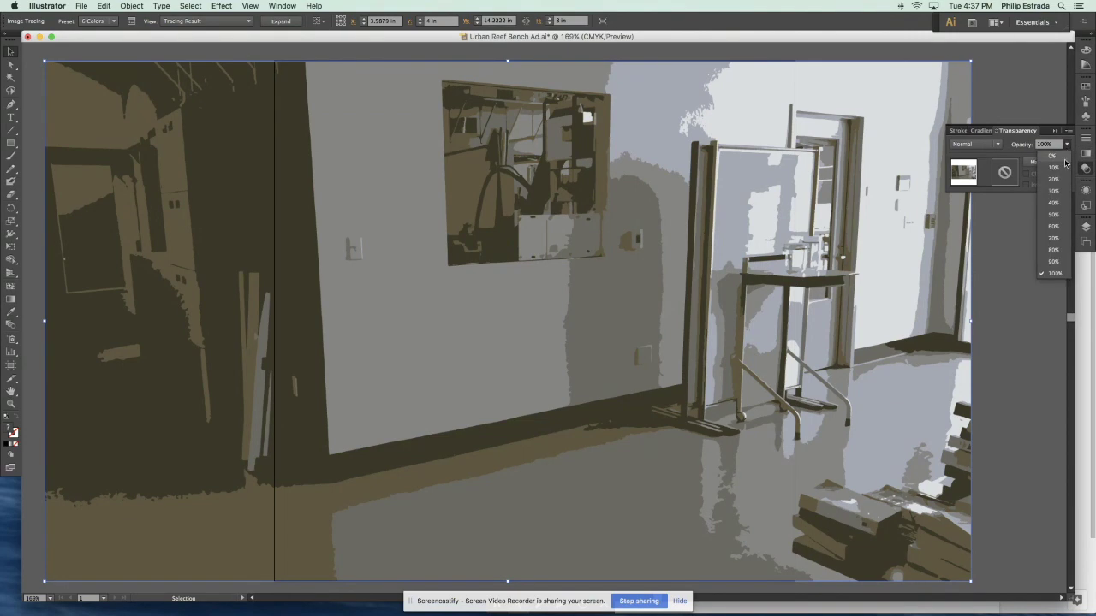
left_click(1058, 215)
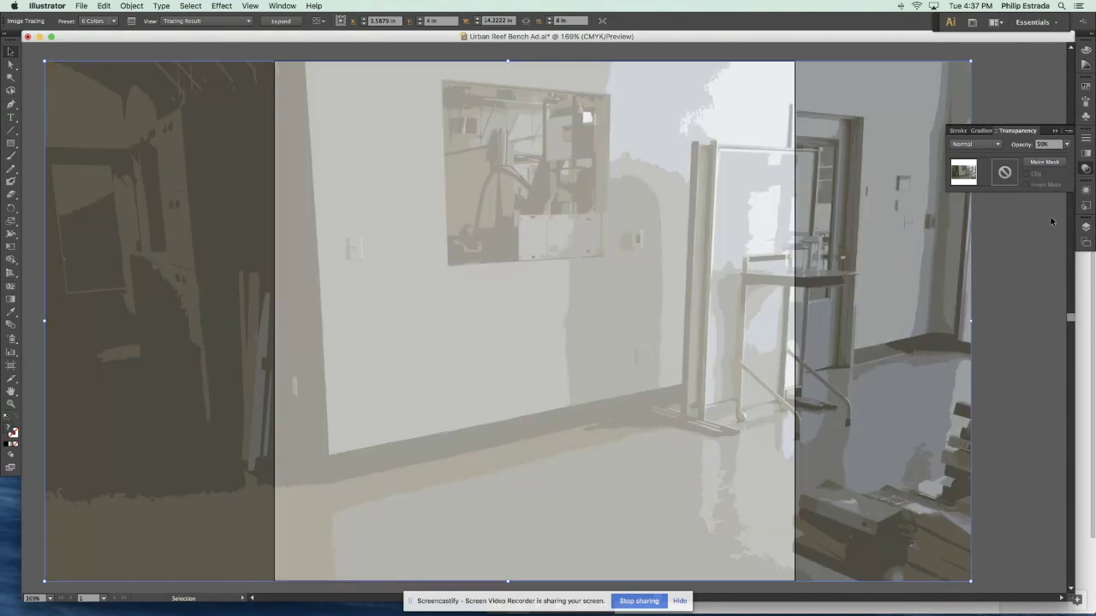
left_click(1050, 216)
left_click(1057, 130)
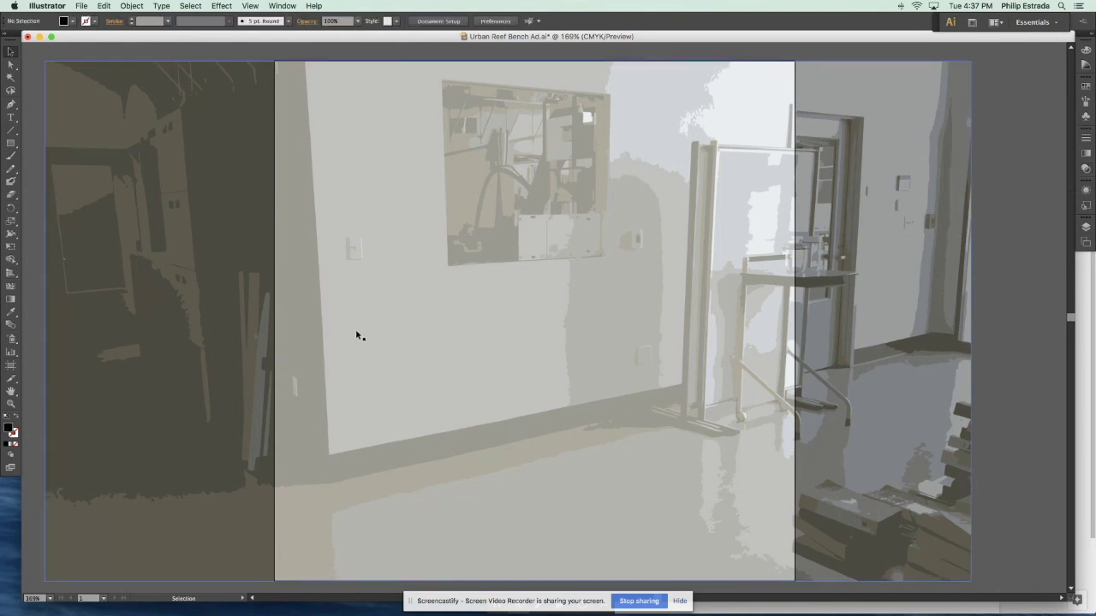
left_click_drag(418, 342, 442, 337)
left_click_drag(528, 573, 529, 581)
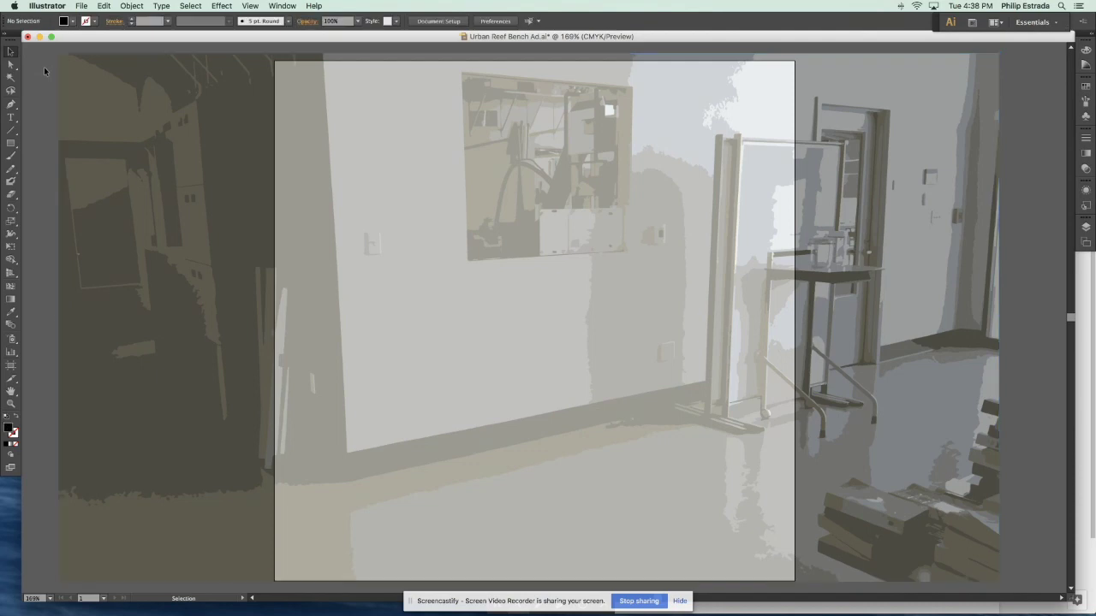
- Add Layer 2 above Layer 1, lock Layer 1, and make Layer 2 active
left_click(1034, 243)
left_click(1083, 229)
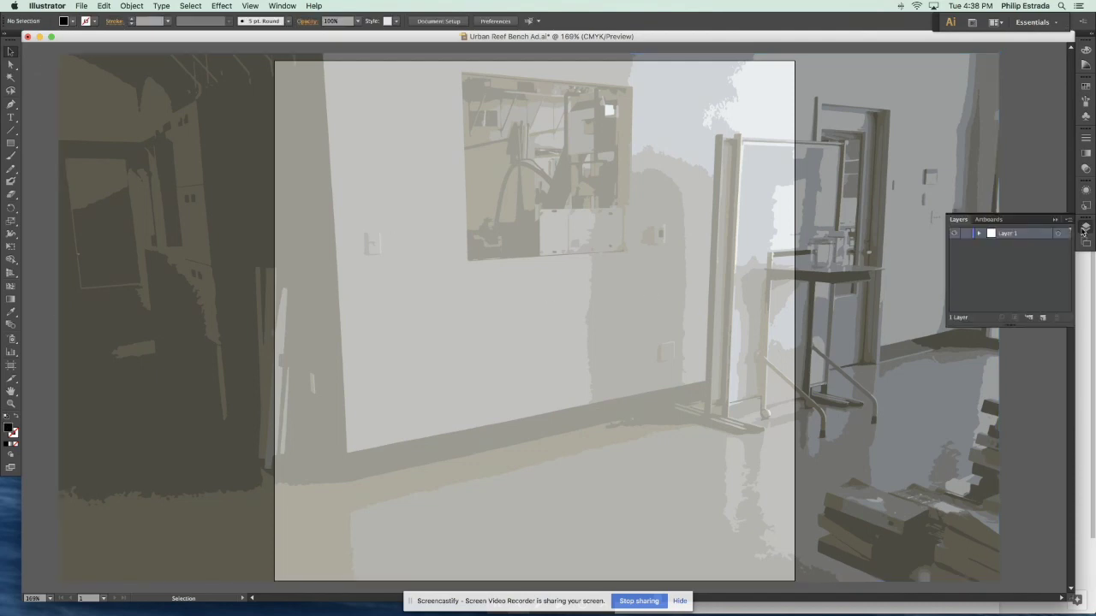
left_click(1043, 318)
left_click(1017, 249)
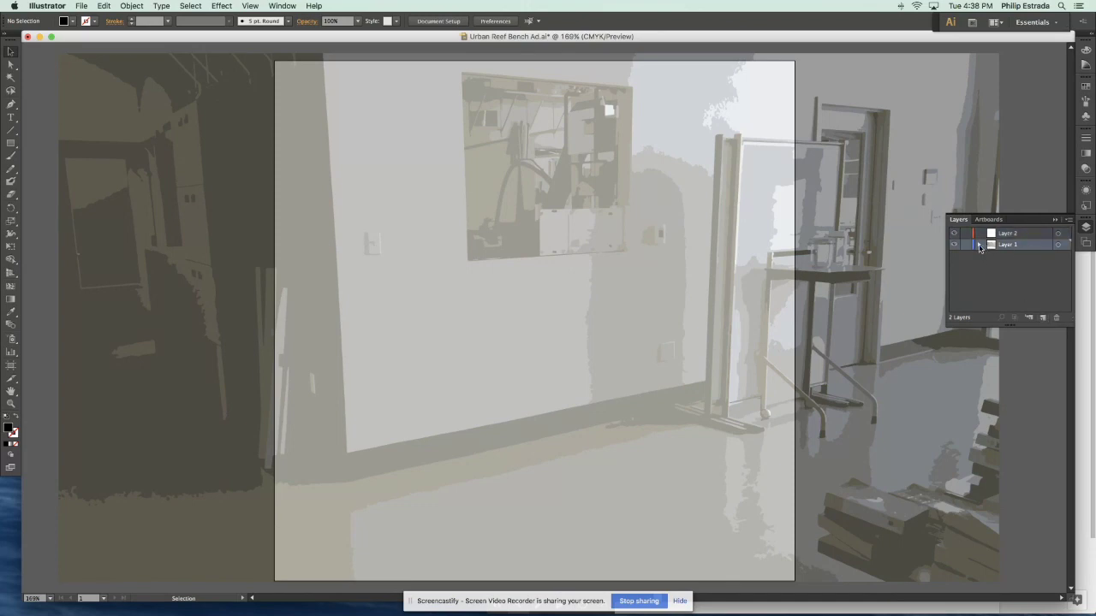
left_click(965, 246)
left_click(1026, 235)
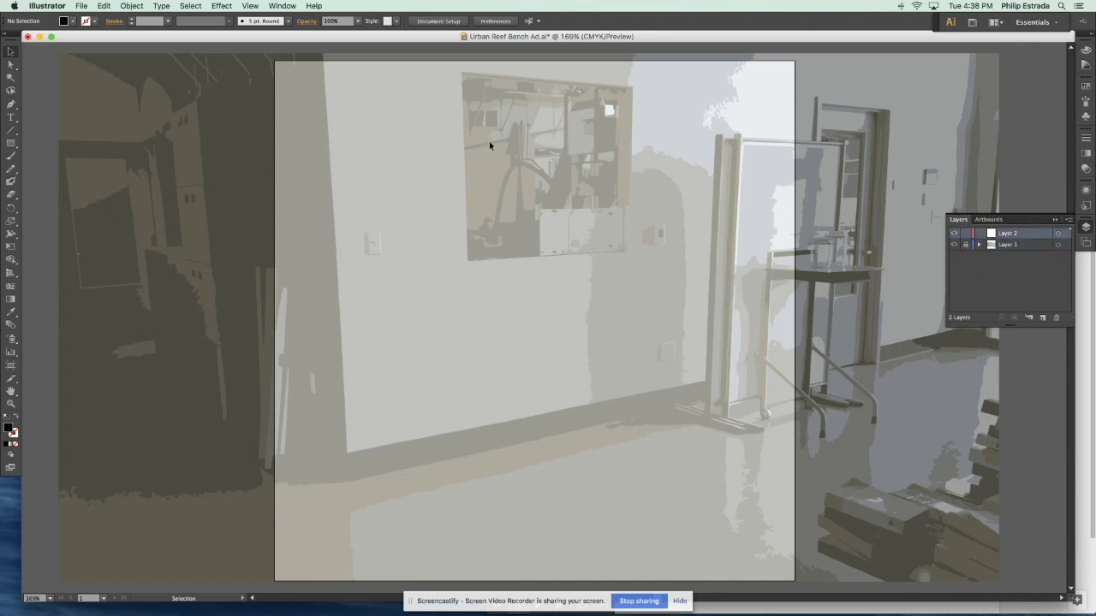
- Place used-Unique-Bench-that-Can-Transformed-with-Kinetic-Installation.jpeg from the Banches folder onto Layer 2
left_click(81, 6)
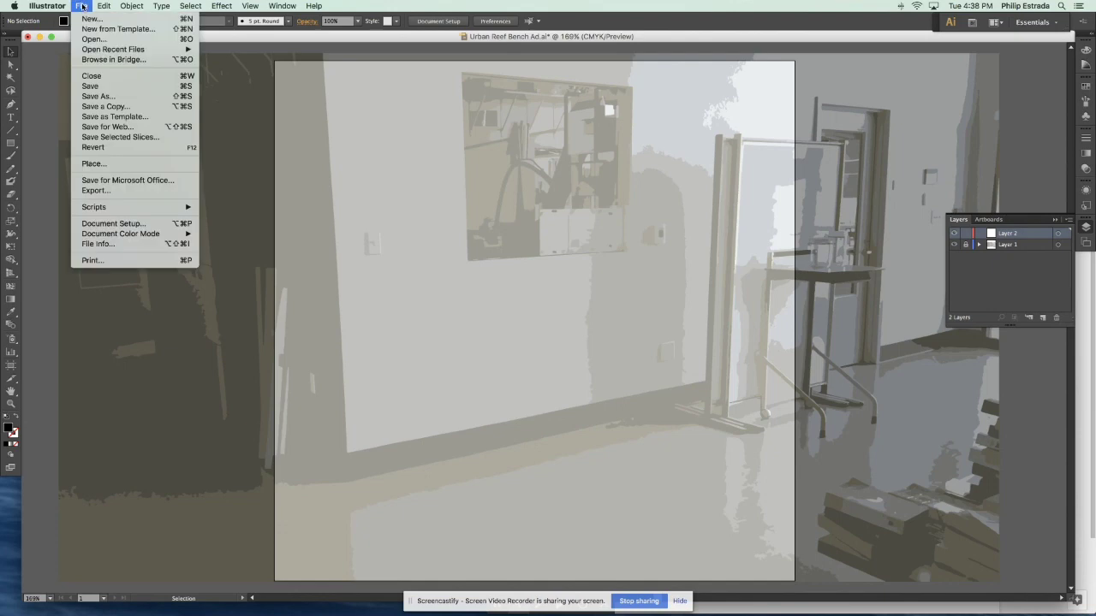
left_click(142, 164)
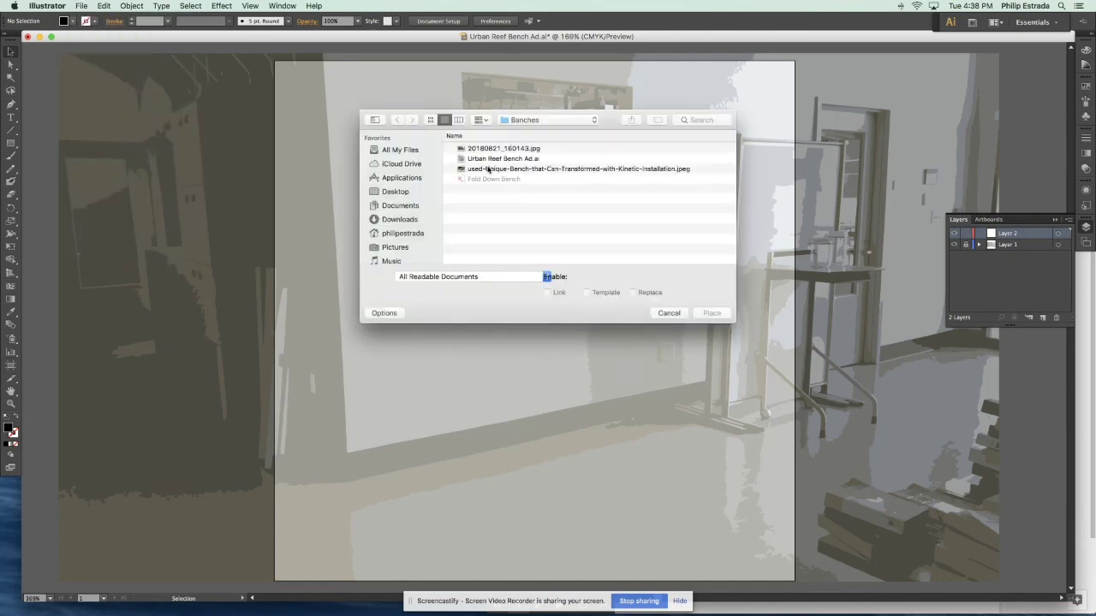
double_click(488, 169)
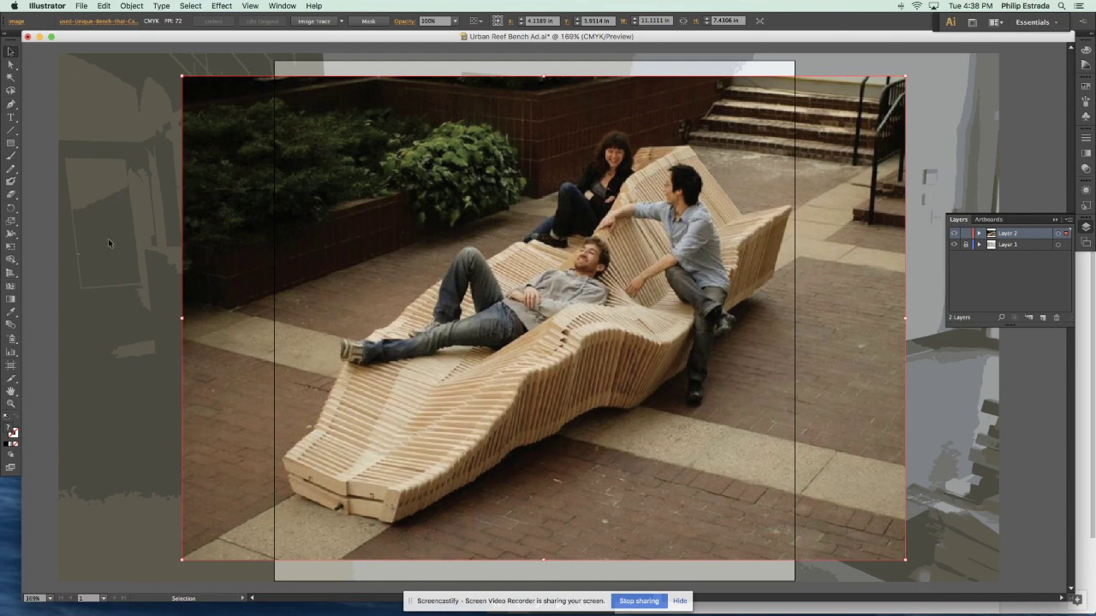
- Image-trace the selected bench photo with the 16 Colors preset
left_click(12, 195)
left_click(10, 53)
left_click(342, 22)
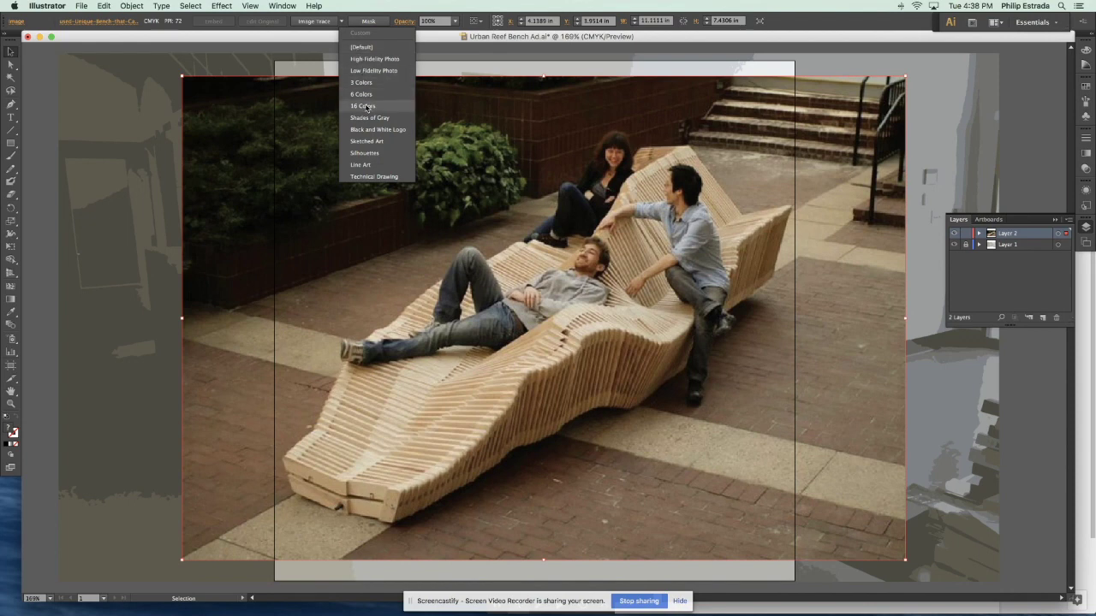
left_click(341, 22)
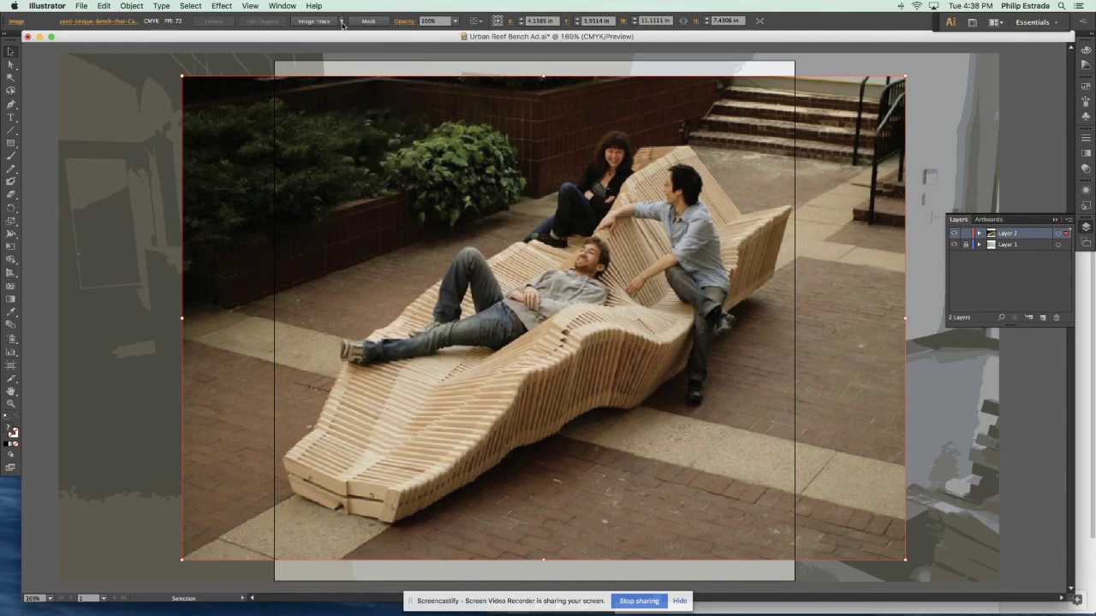
left_click(342, 21)
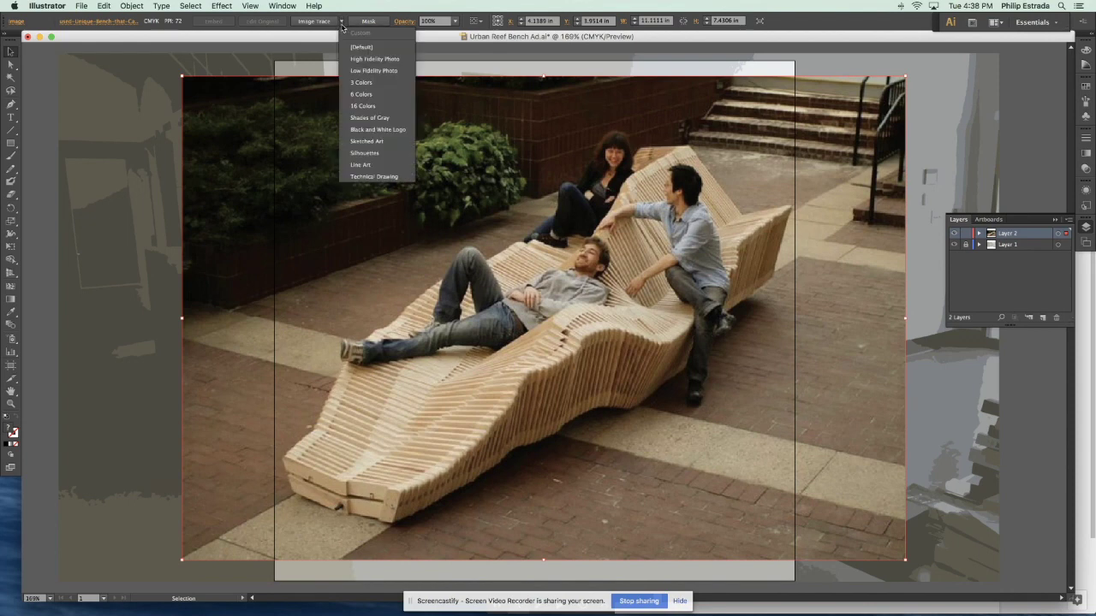
left_click(363, 106)
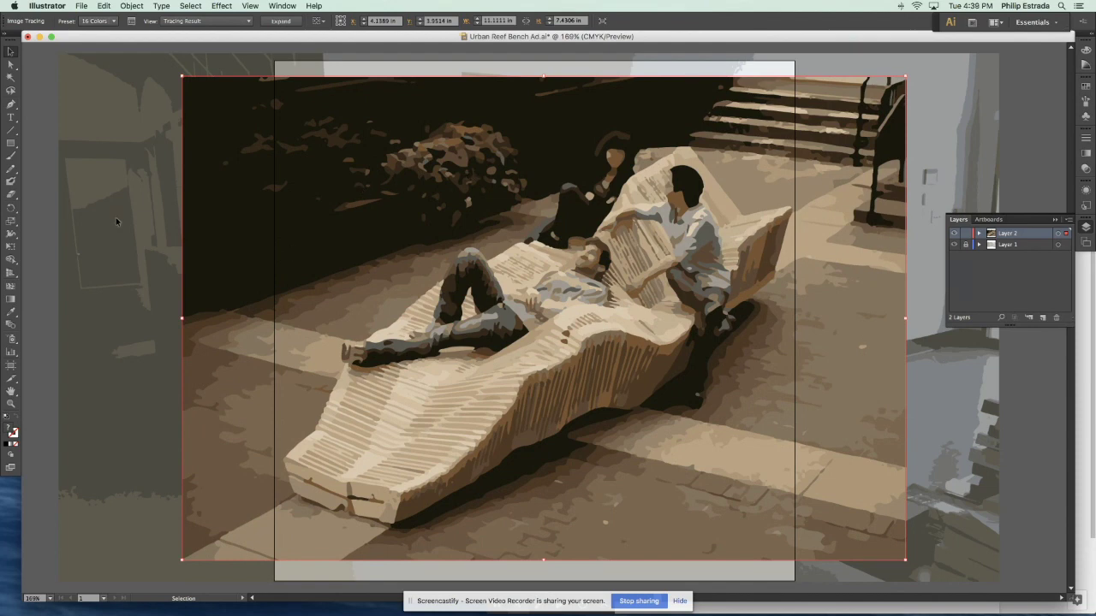
- Expand the 16-colour bench tracing into editable paths and enter its group in Isolation Mode
left_click(11, 90)
left_click(10, 51)
left_click(282, 22)
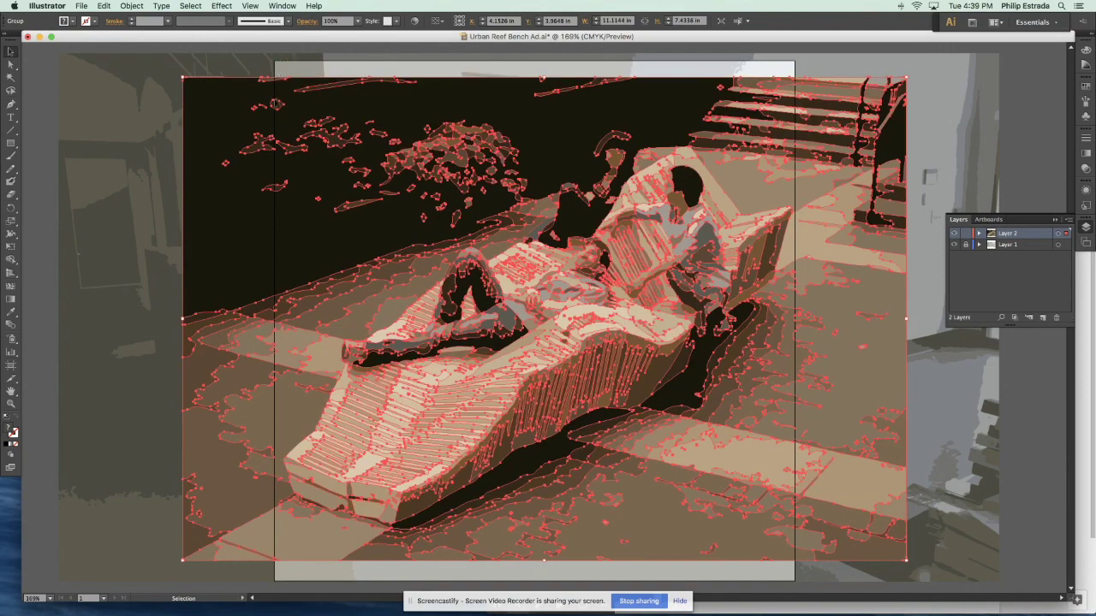
double_click(269, 255)
- Delete the traced floor pieces at the bottom right and the large dark floor shapes along the bottom edge
left_click(273, 260)
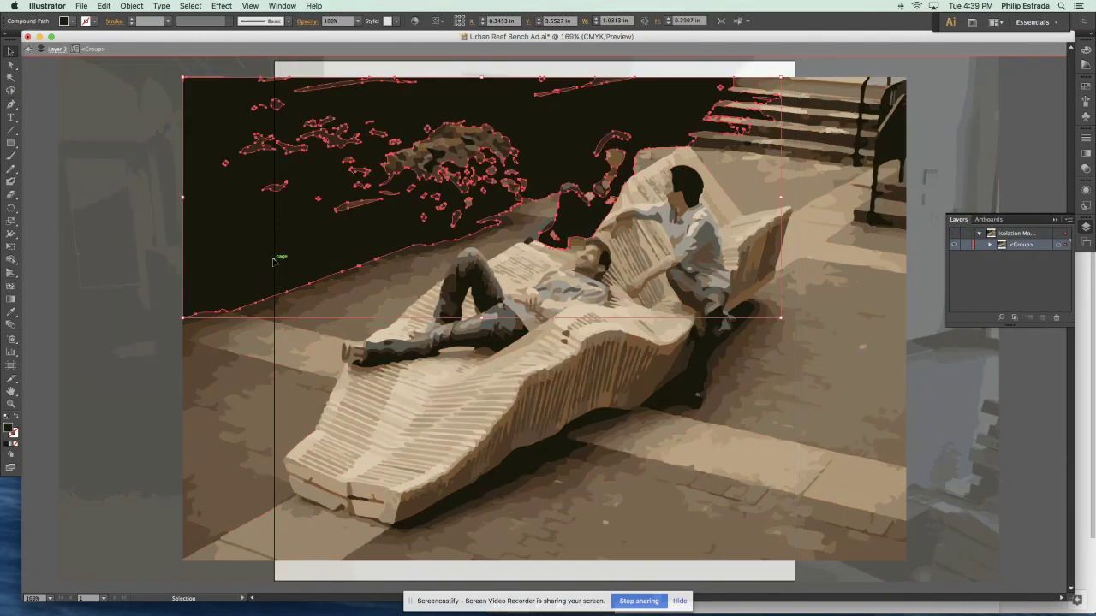
left_click(888, 552)
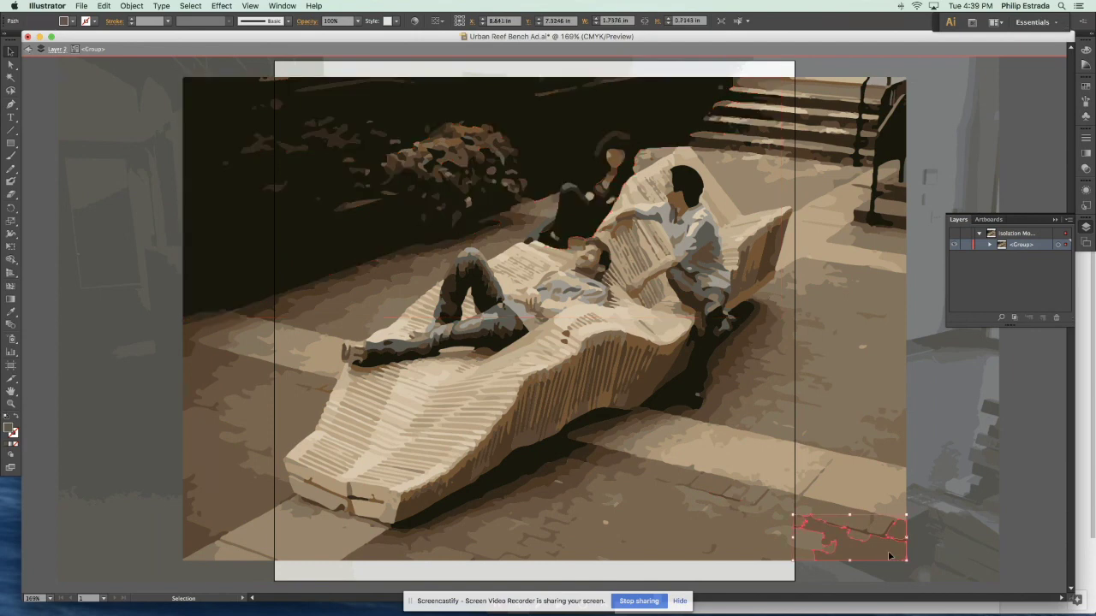
key("super+shift+a")
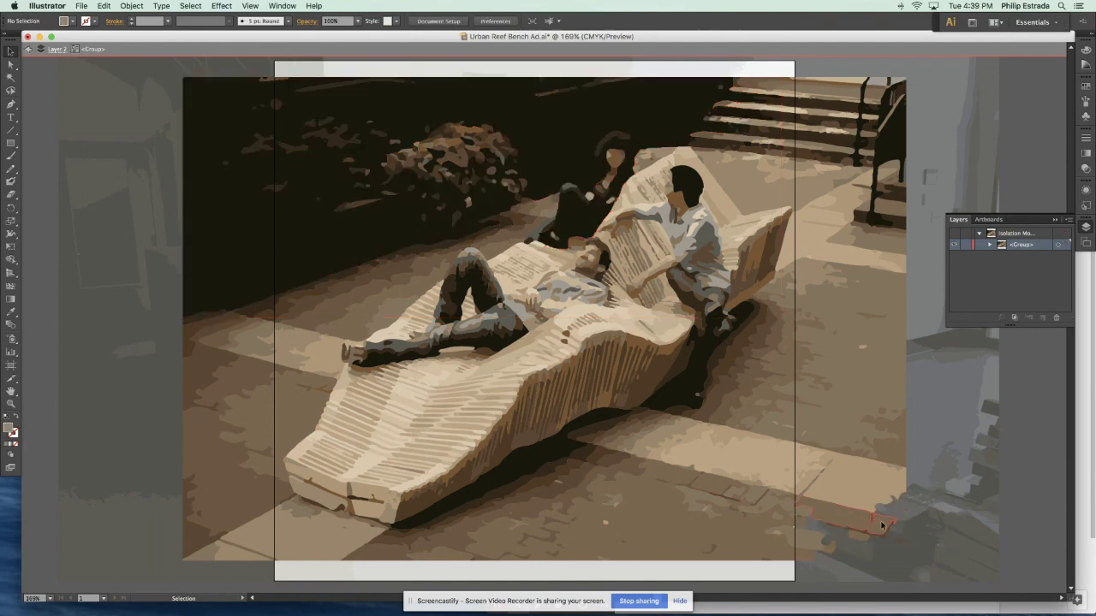
left_click(882, 524)
key("Delete")
left_click(868, 502)
key("Delete")
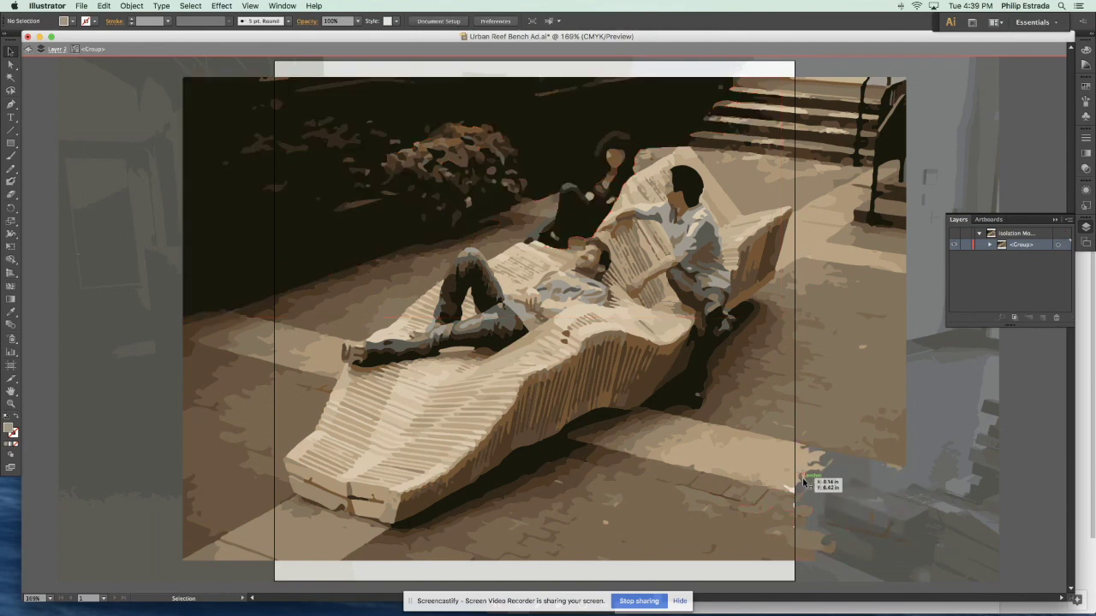
left_click(552, 542)
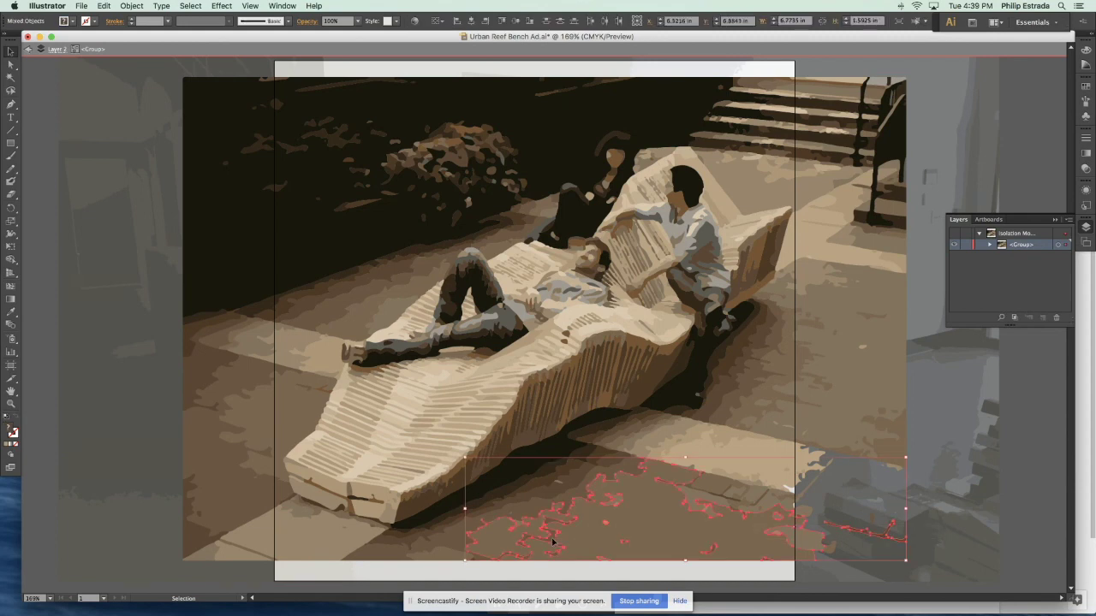
key("Delete")
left_click(502, 538)
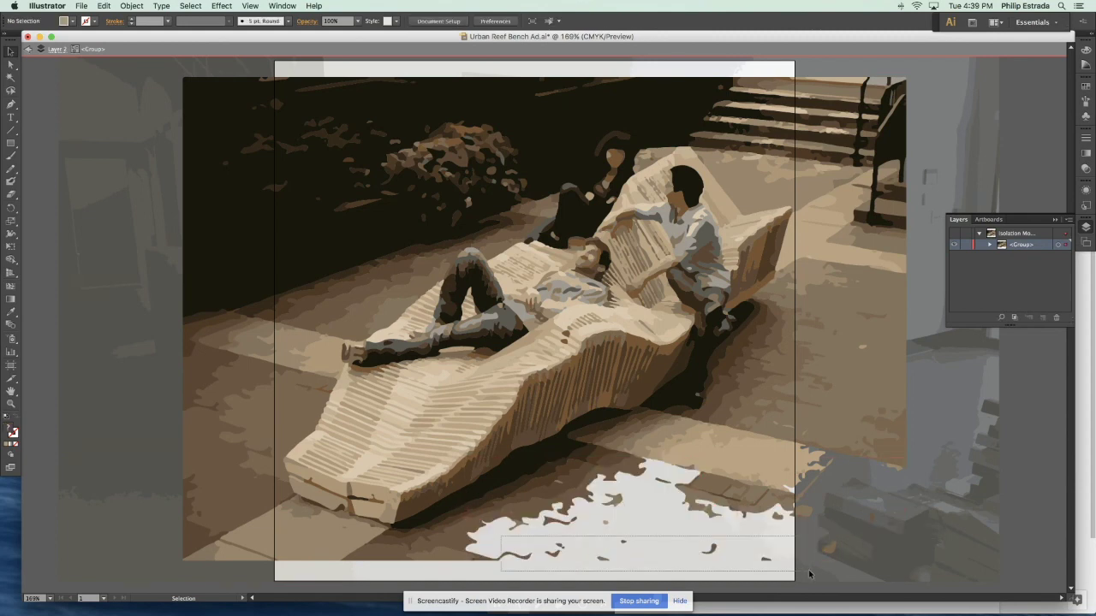
key("Delete")
- Delete the lower-left dark shapes, the brown shadow, and the floor left of the bench
left_click(456, 559)
key("Delete")
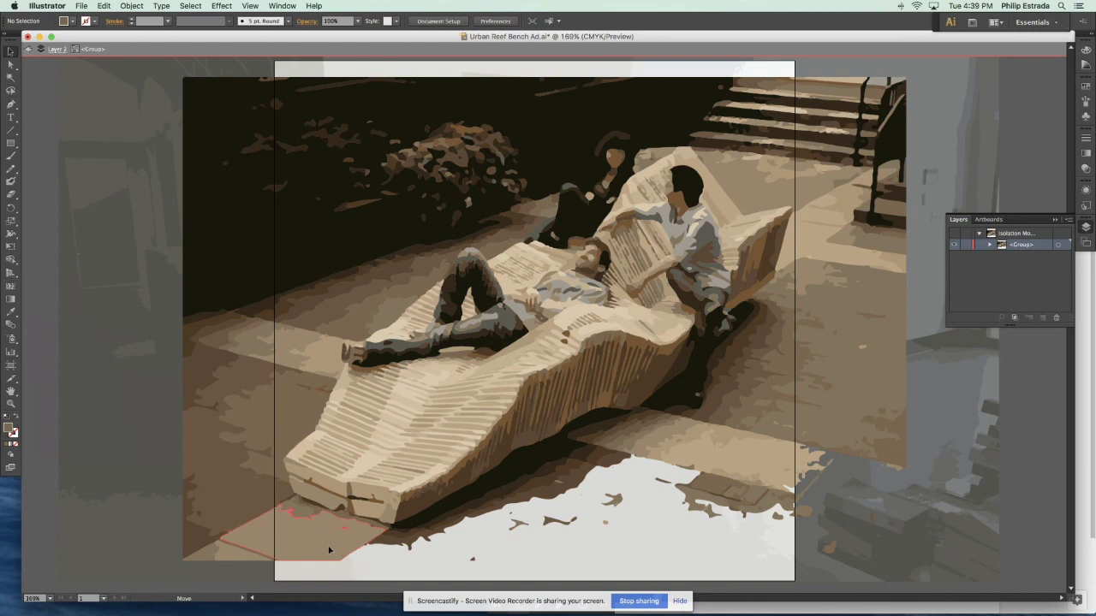
left_click(329, 550)
key("Delete")
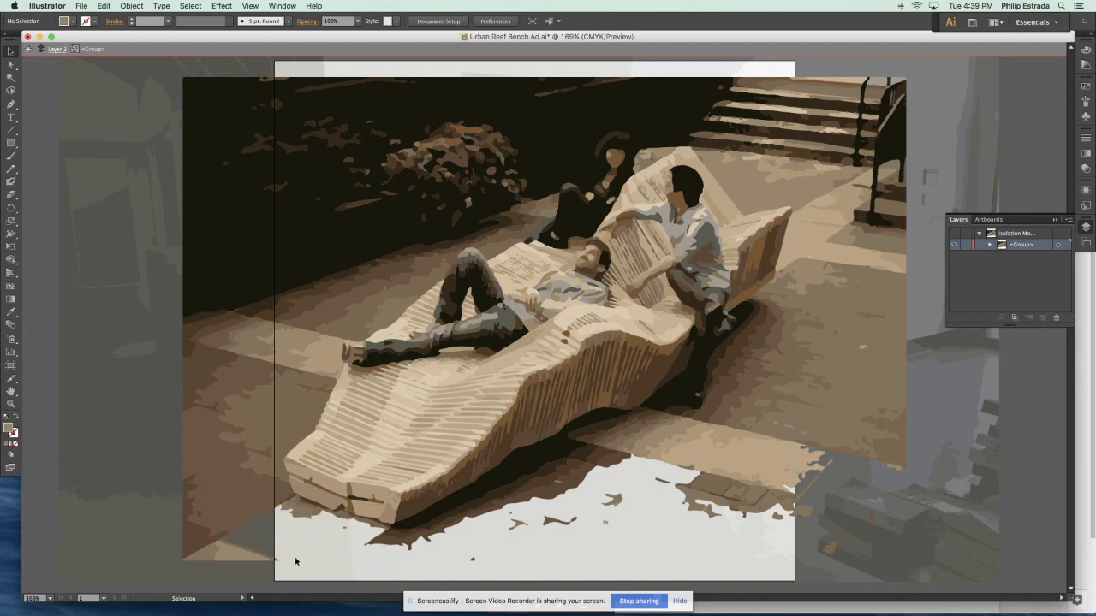
left_click(144, 524)
key("Delete")
left_click(296, 510)
key("Delete")
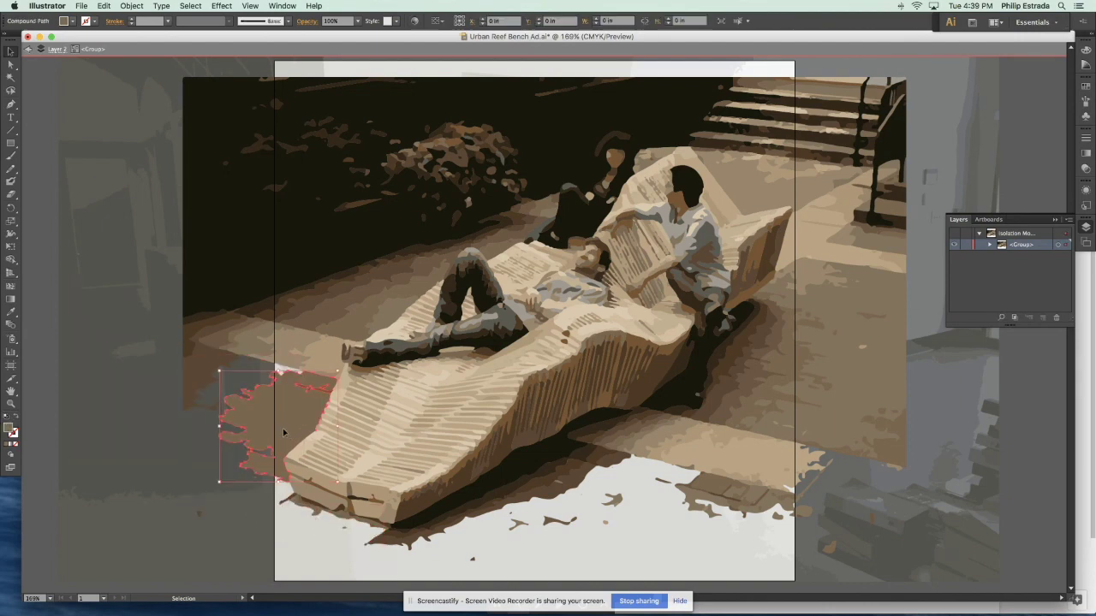
left_click(267, 462)
key("Delete")
key("Delete")
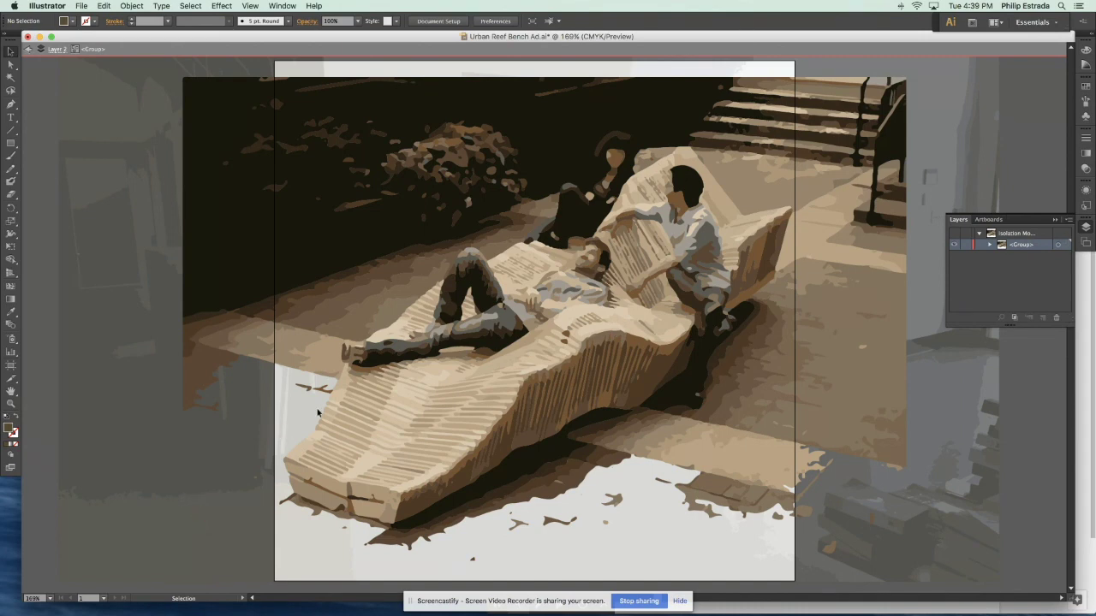
left_click(297, 364)
- Delete the floor right of the bench, the shadow beneath it, and the leftover fragments below
key("Delete")
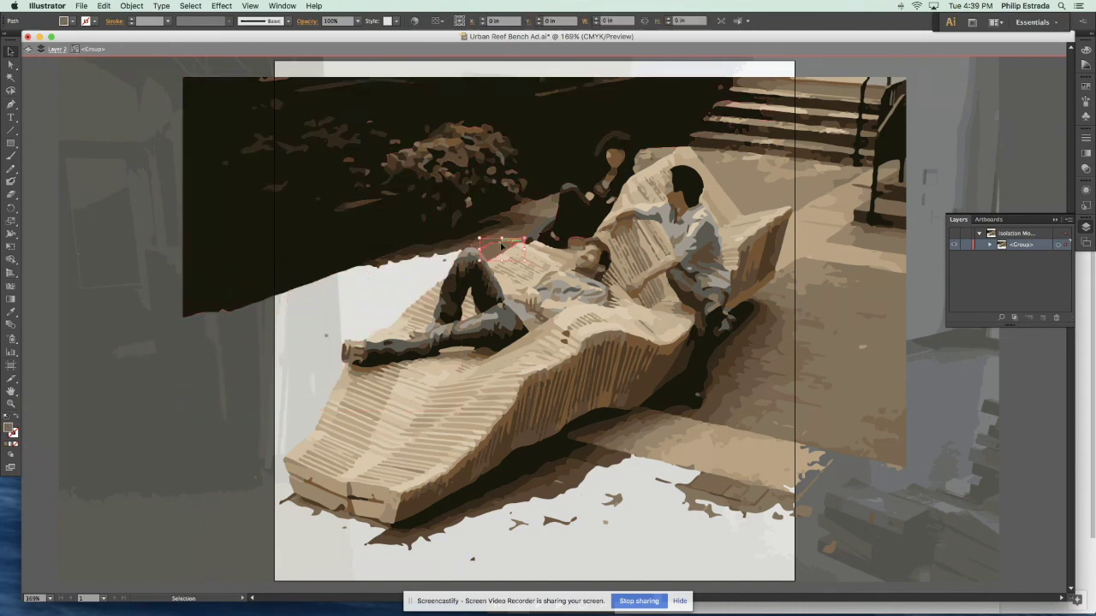
left_click(450, 251)
key("Delete")
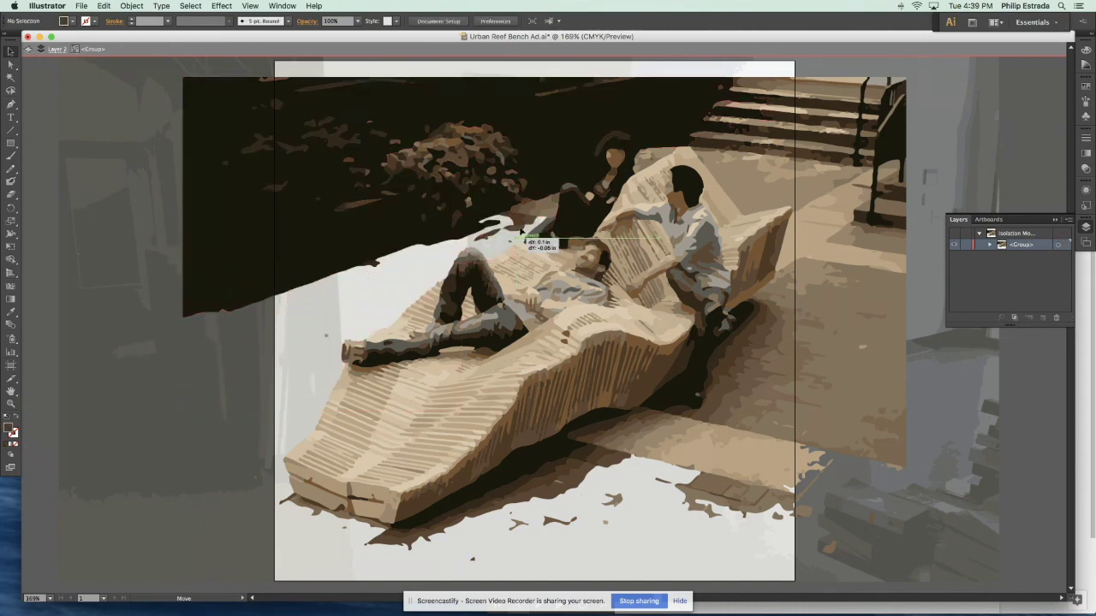
left_click(727, 381)
key("Delete")
left_click(685, 488)
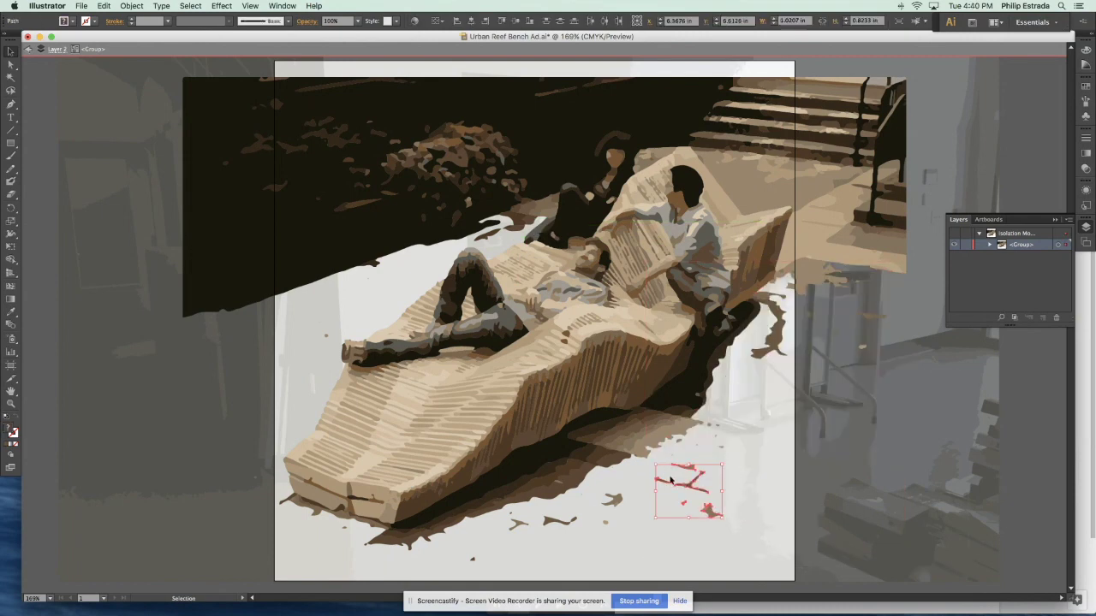
key("Delete")
left_click(518, 528)
key("Delete")
left_click(389, 545)
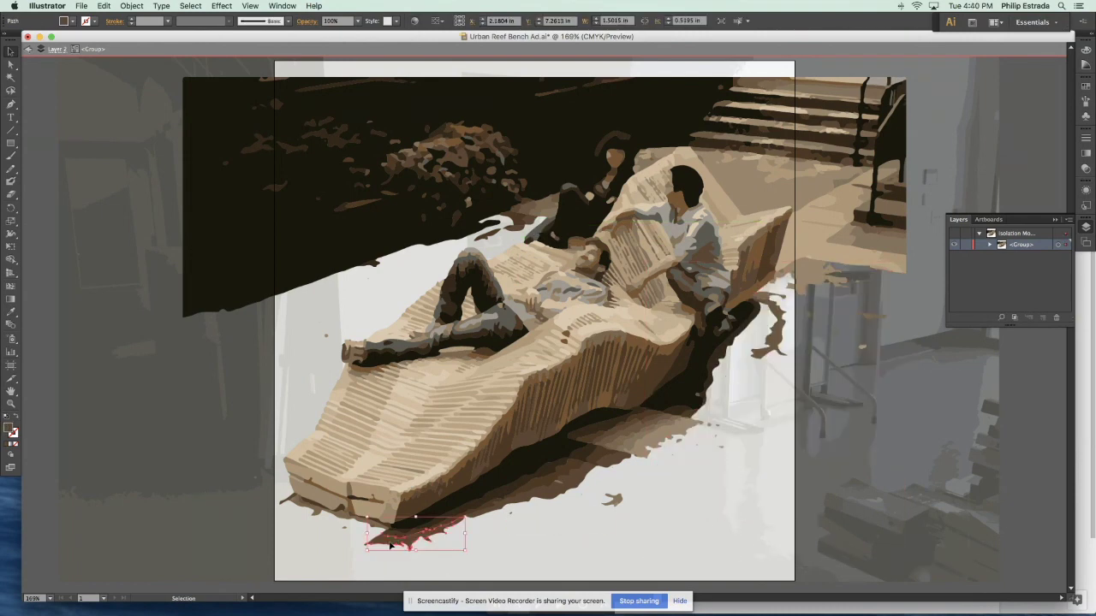
key("Delete")
left_click_drag(392, 567, 329, 539)
key("Delete")
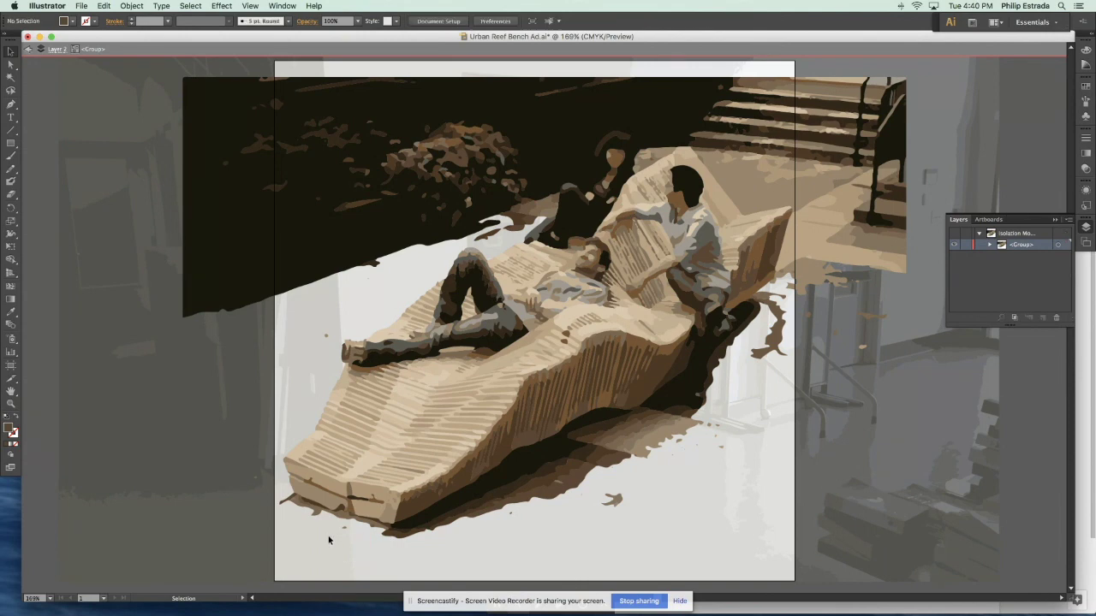
- Lasso and delete the stray traced pieces just right of the bench
left_click(11, 90)
mouse_move(923, 301)
left_mouse_down()
mouse_move(798, 296)
mouse_move(754, 359)
mouse_move(839, 396)
mouse_move(940, 362)
mouse_move(929, 310)
left_mouse_up()
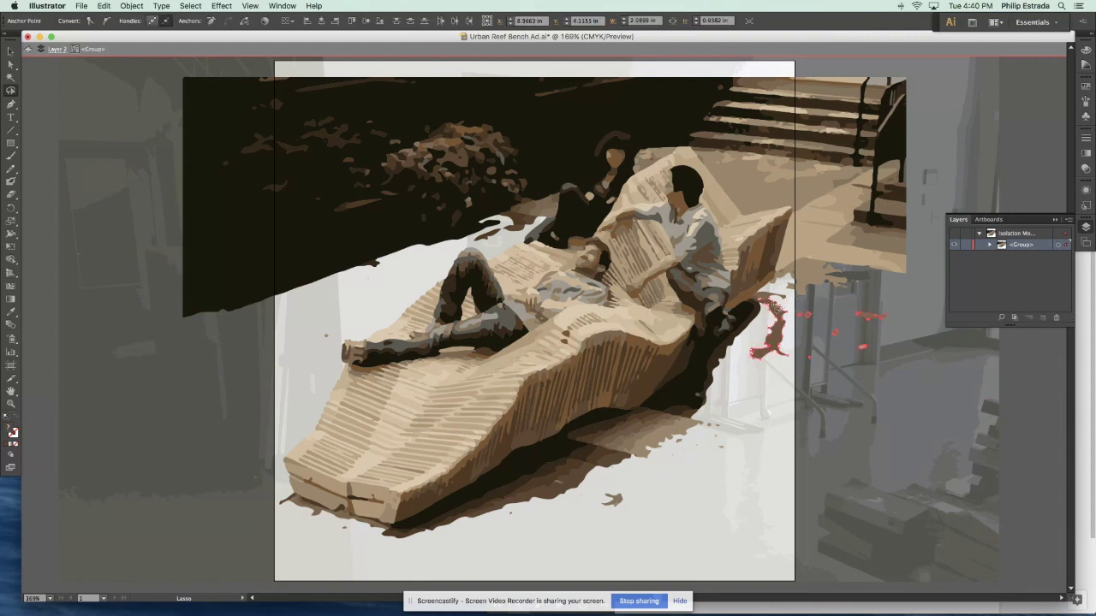
key("Delete")
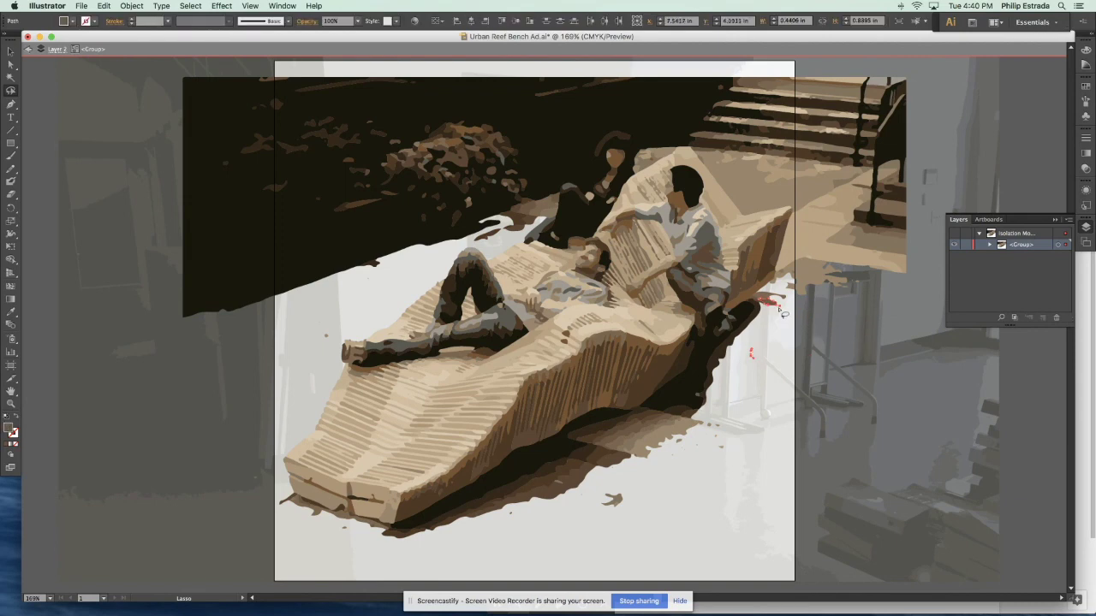
left_click(783, 314)
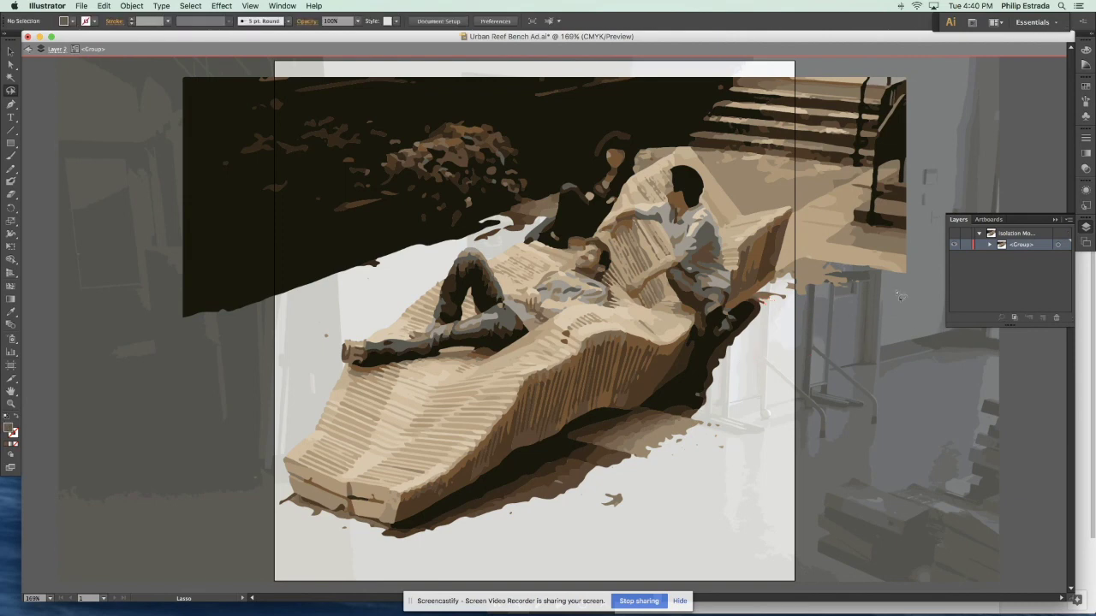
- Lasso and delete the staircase and the dark right-side background shapes
left_click_drag(784, 295, 813, 227)
mouse_move(721, 159)
left_mouse_down()
mouse_move(776, 73)
mouse_move(882, 72)
mouse_move(950, 103)
mouse_move(955, 232)
mouse_move(926, 399)
mouse_move(870, 472)
mouse_move(815, 461)
left_mouse_up()
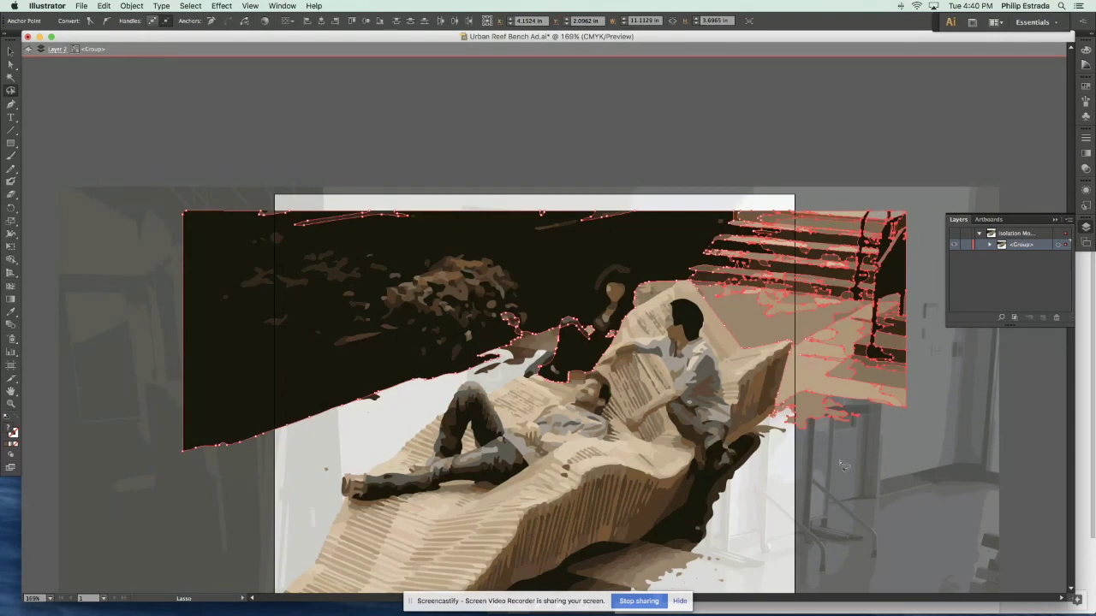
key("Delete")
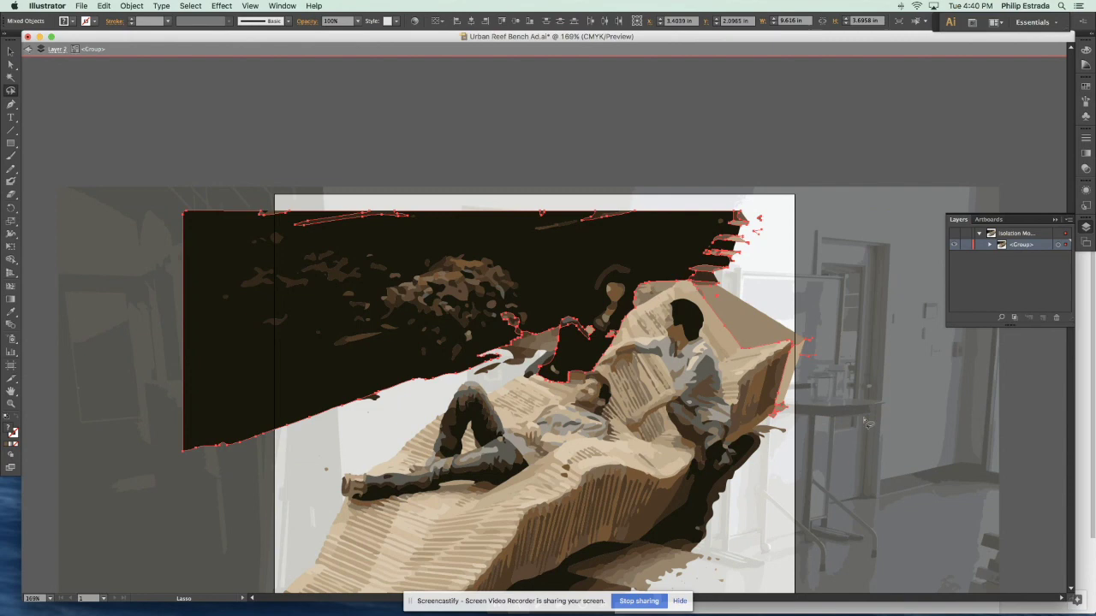
key("Delete")
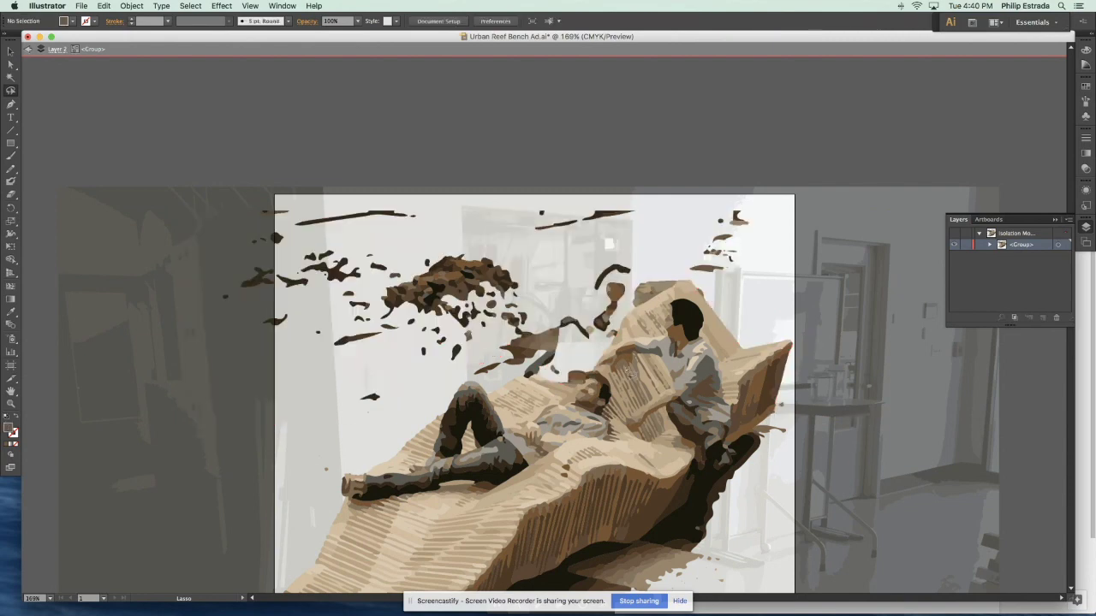
- Undo the accidental deletion to restore the dark background shape, then deselect it
key("super+z")
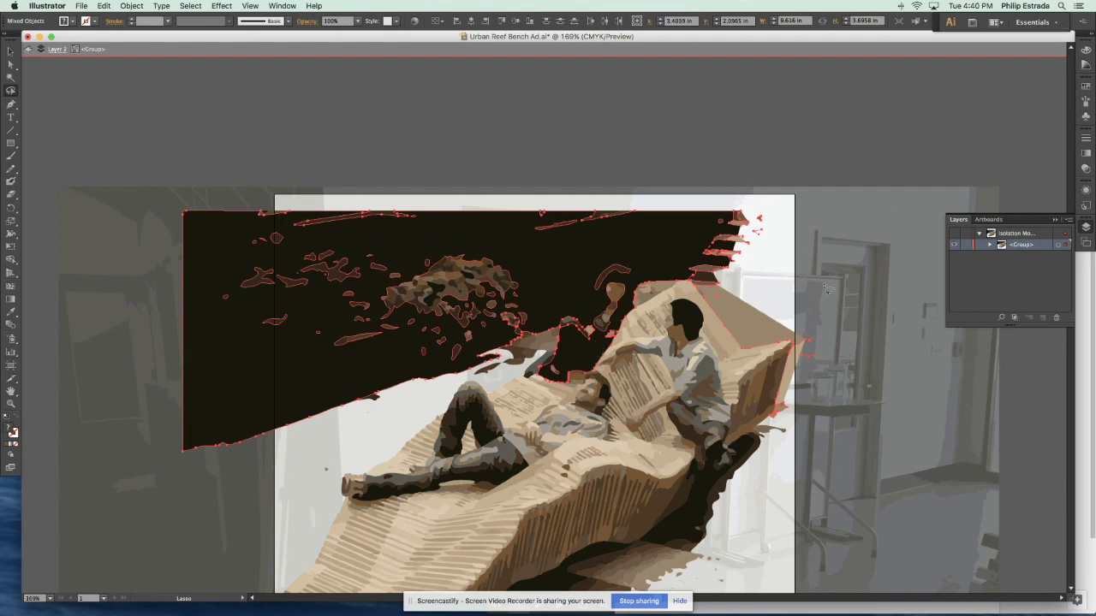
key("v")
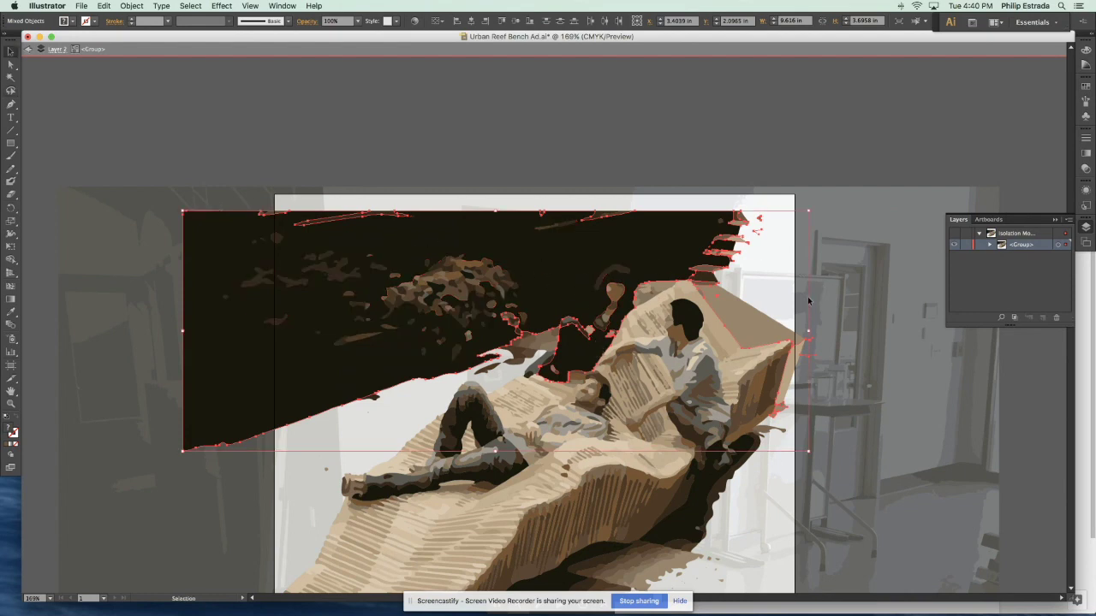
left_click(863, 306)
- Delete the small leftover shape on the bench and select the dark background compound path
left_click(759, 317)
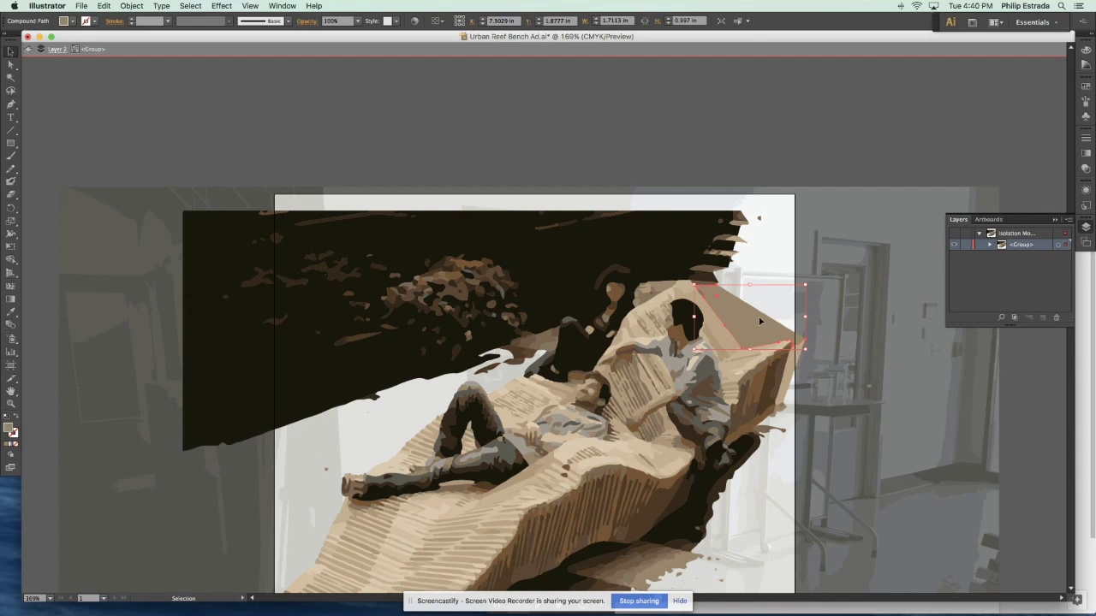
key("Delete")
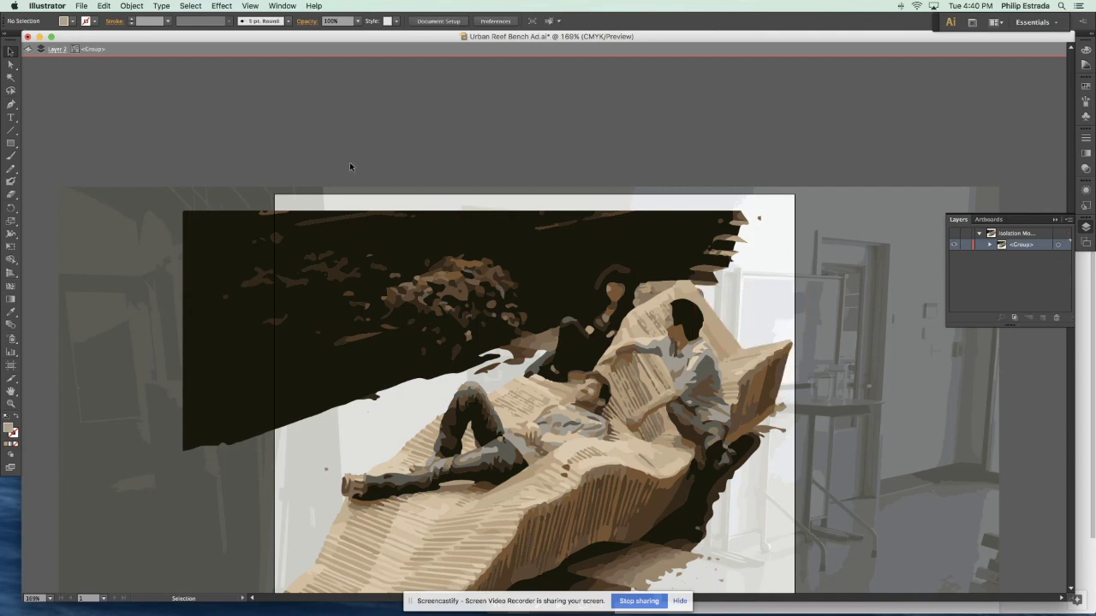
left_click(420, 240)
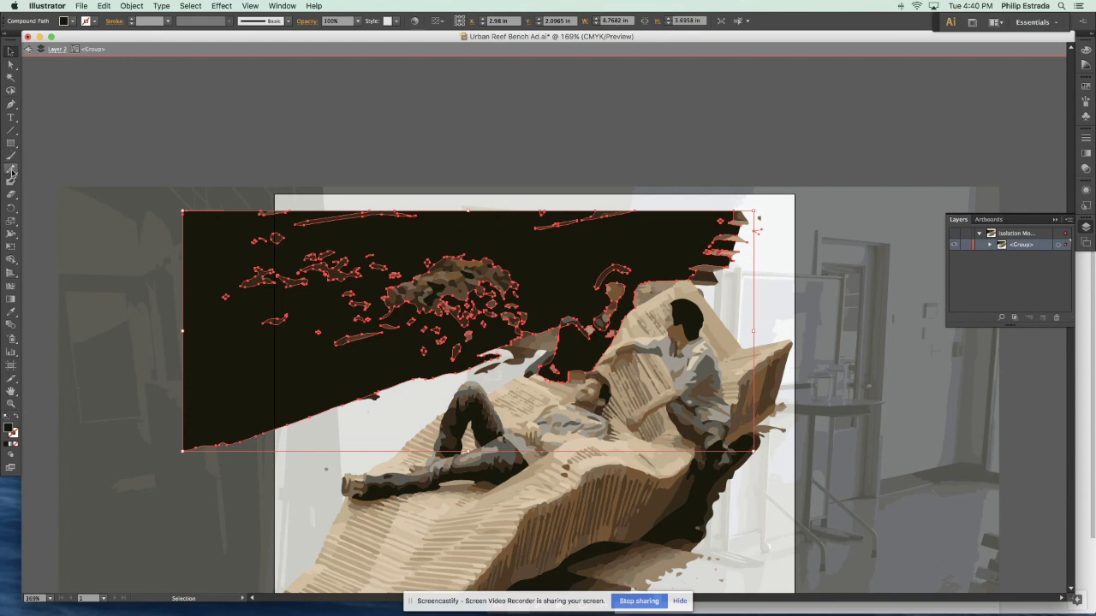
- Erase the dark fill beside the figure's head and delete the splatter paths at the top-left
left_click(12, 196)
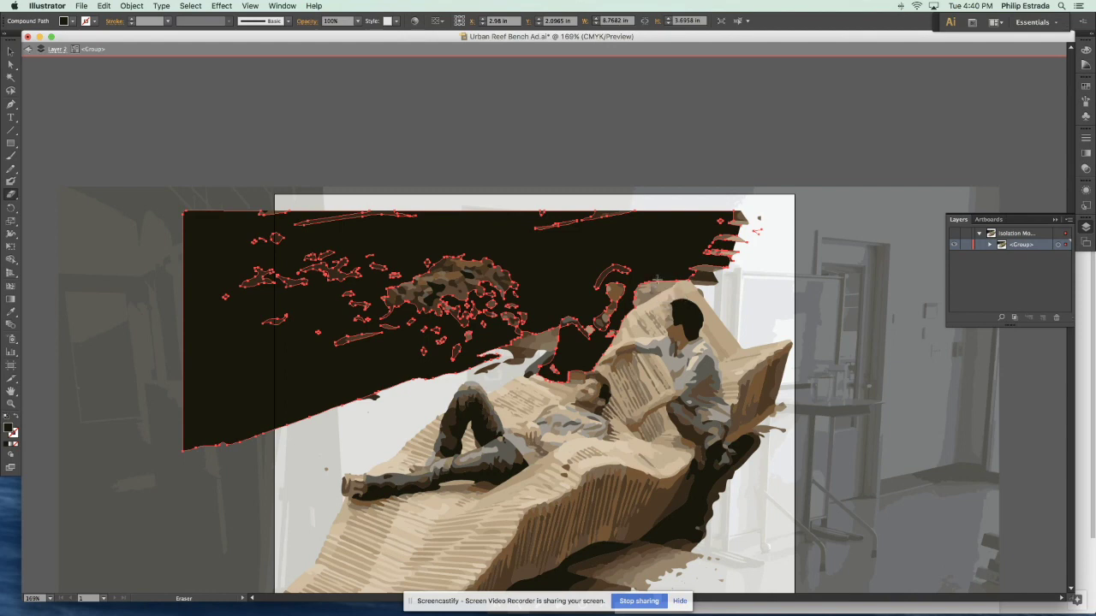
mouse_move(669, 280)
left_mouse_down()
mouse_move(695, 282)
mouse_move(612, 263)
mouse_move(591, 286)
mouse_move(590, 311)
mouse_move(524, 338)
left_mouse_up()
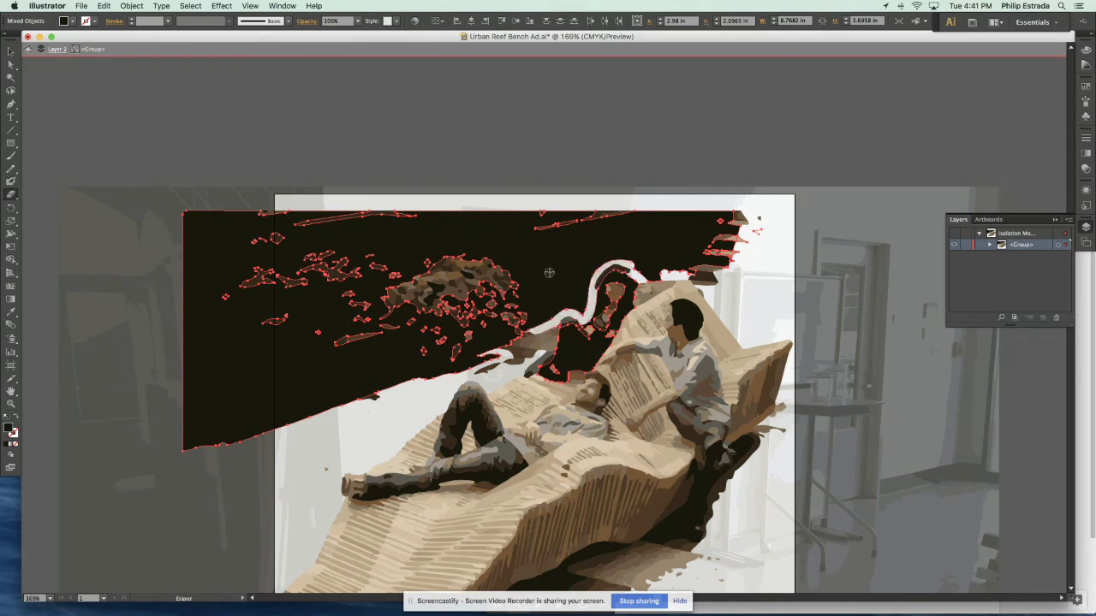
left_click(11, 51)
left_click(429, 146)
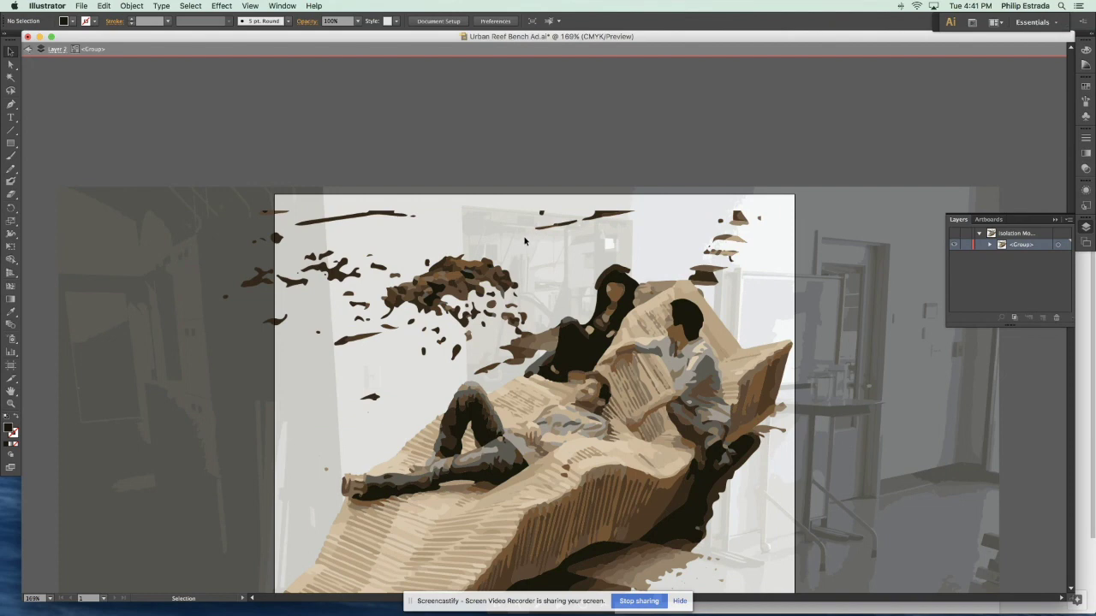
left_click_drag(214, 174, 527, 371)
key("Delete")
- Delete the arrow-shaped speck, the grey dot, the splatter strokes above the figures and the last leftover shape
left_click_drag(275, 361, 407, 441)
key("Delete")
left_click(325, 469)
key("Delete")
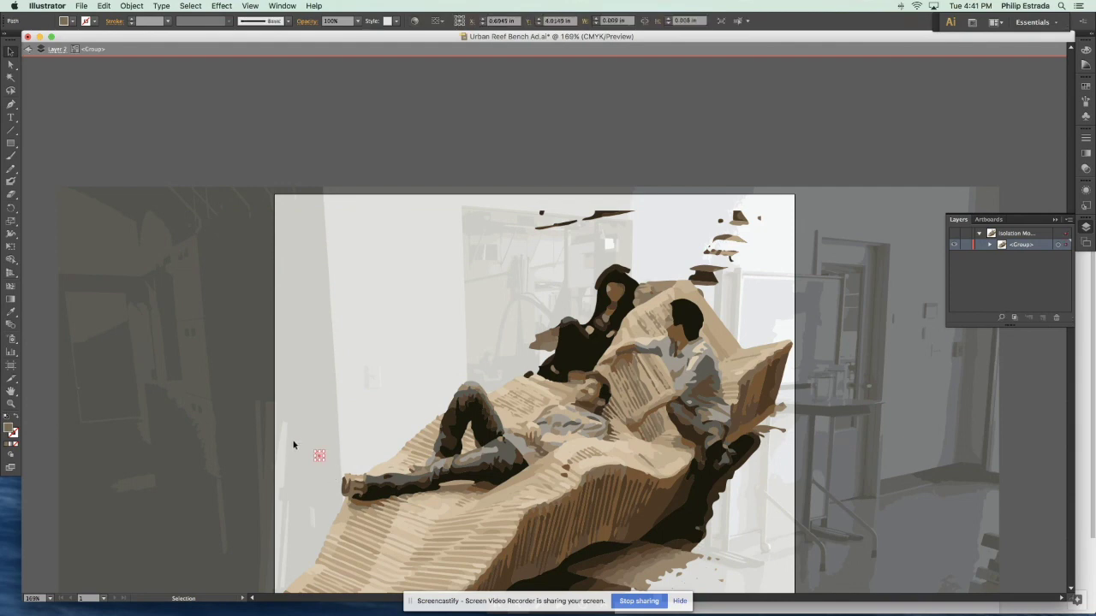
left_click_drag(448, 161, 812, 262)
key("Delete")
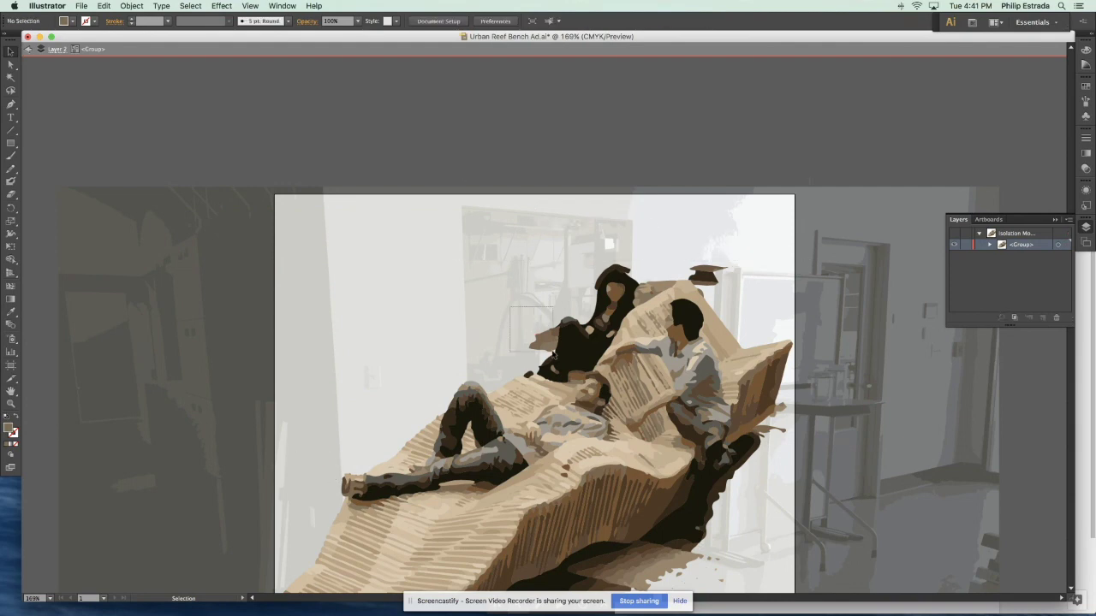
left_click_drag(671, 239, 724, 276)
key("Delete")
- Find and delete the stray point near the bench's shadow
scroll(724, 277, "down", 3)
key("q")
mouse_move(616, 526)
left_mouse_down()
mouse_move(673, 526)
mouse_move(654, 506)
left_mouse_up()
scroll(654, 506, "down", 3)
key("v")
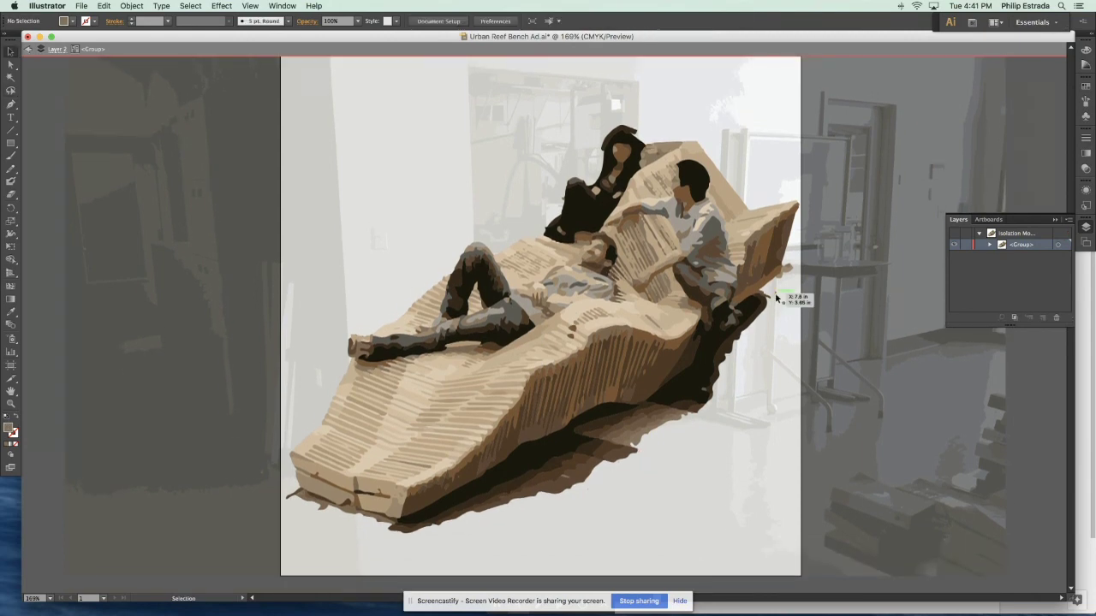
left_click(775, 293)
key("Delete")
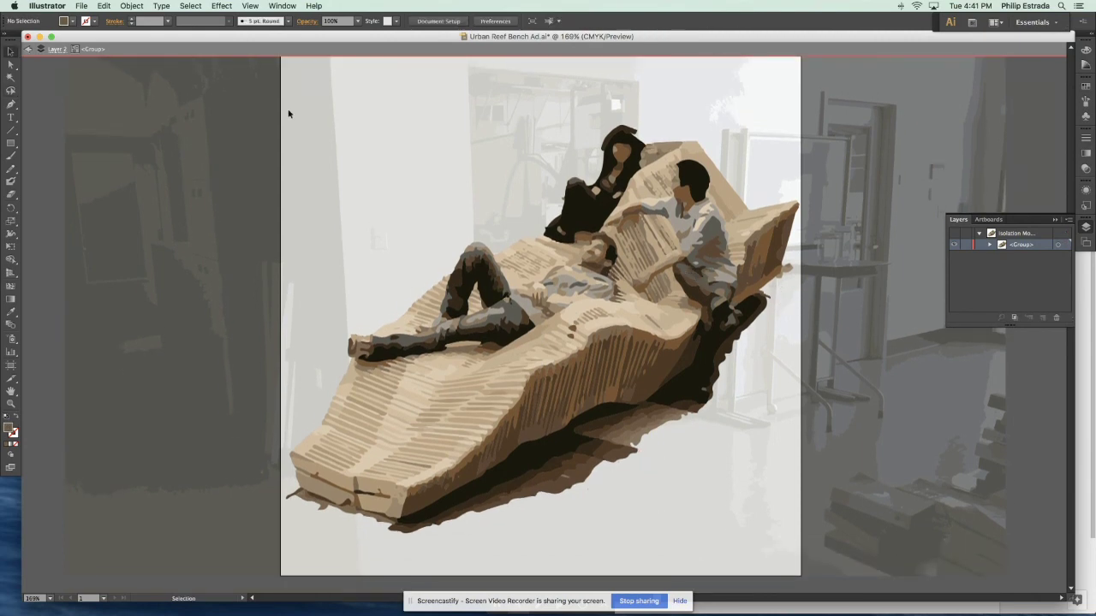
- Select the whole bench group, scale it proportionally from the top-left corner, and shift it left
left_click(30, 48)
left_click(435, 324)
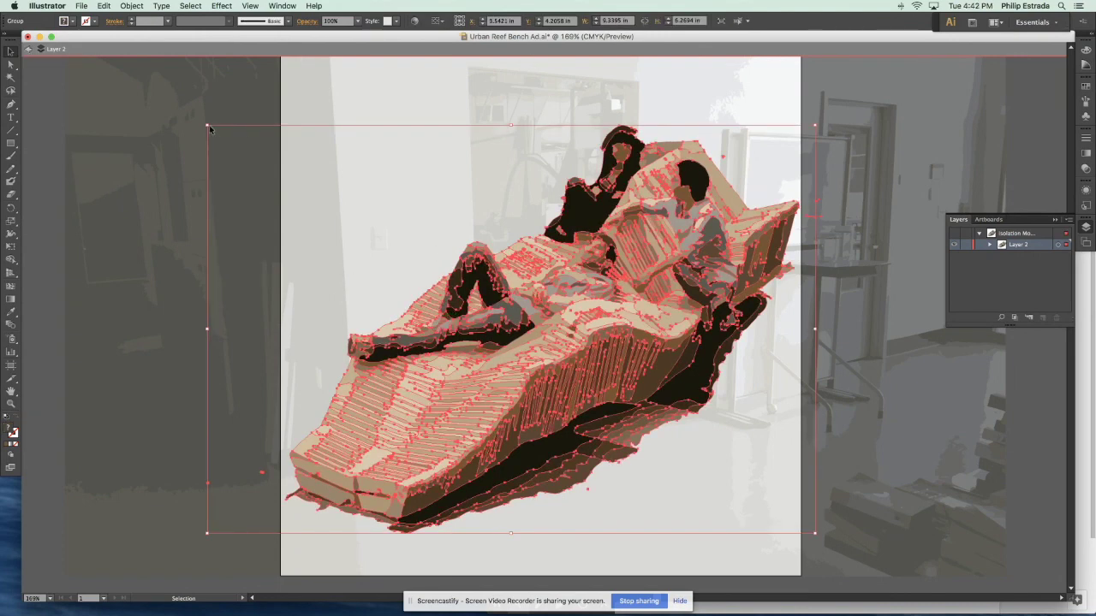
left_click_drag(209, 127, 531, 155)
key("super+z")
left_click_drag(206, 125, 330, 137)
left_click_drag(646, 324, 610, 321)
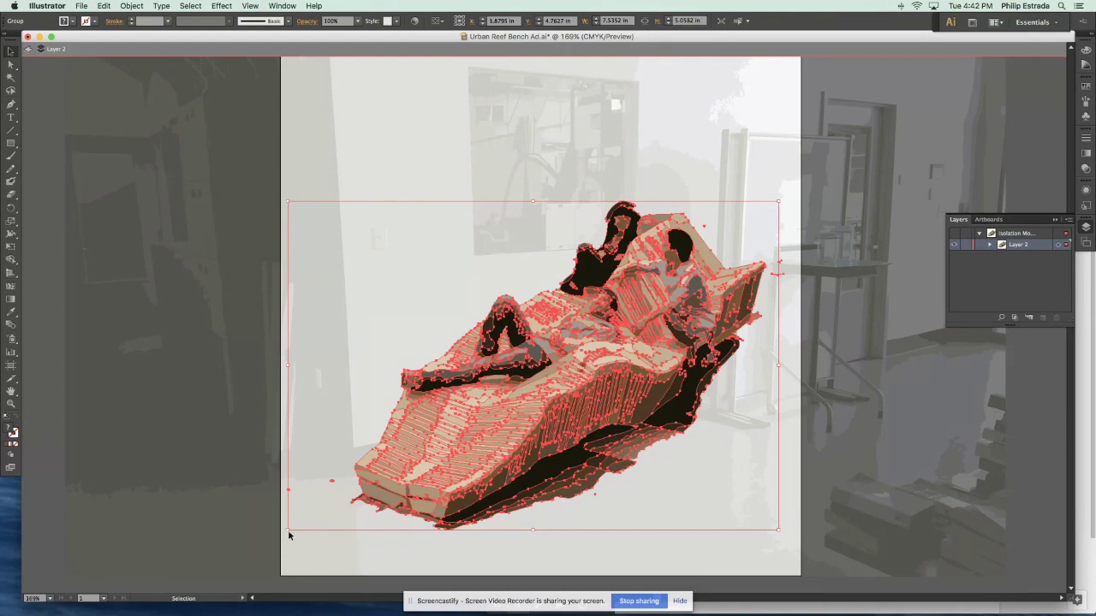
- Tilt the bench about -9°, enlarge it, set it lower, and exit isolation mode
left_click_drag(285, 534, 245, 517)
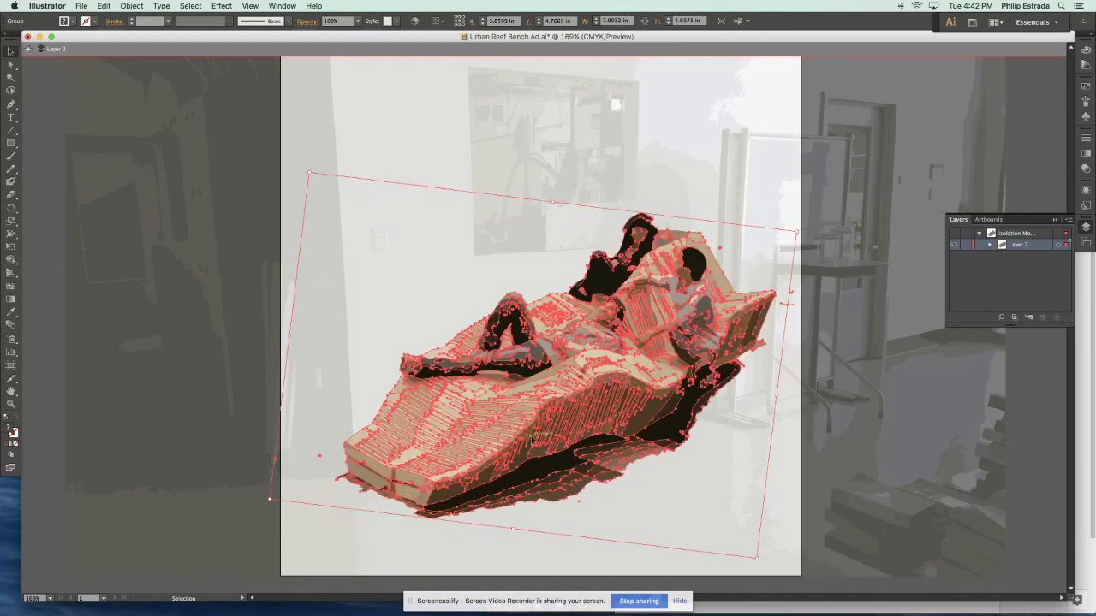
left_click_drag(552, 428, 547, 454)
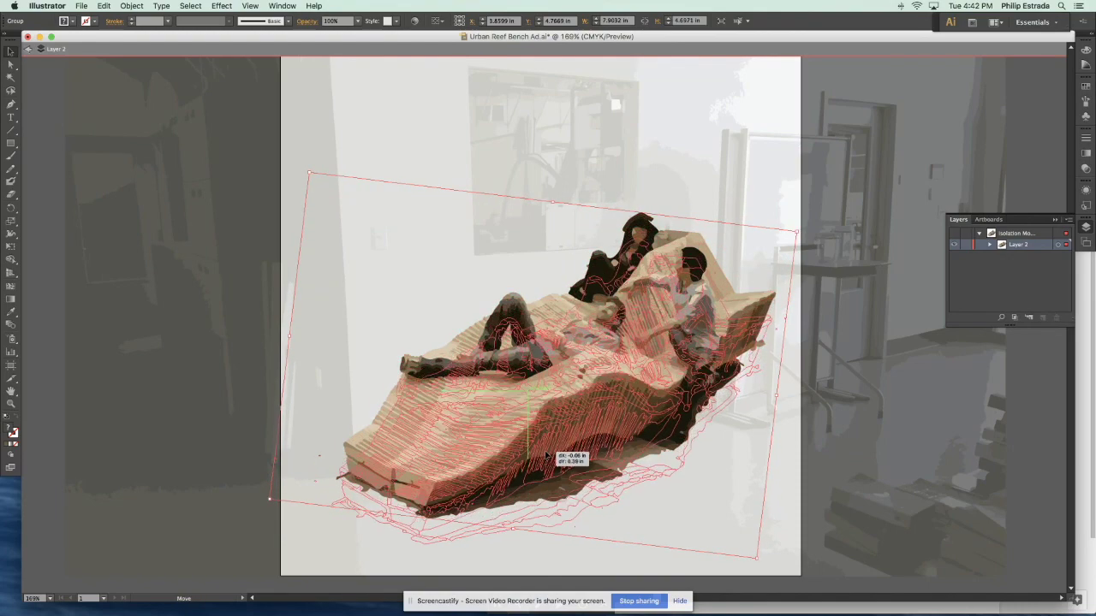
left_click(211, 353)
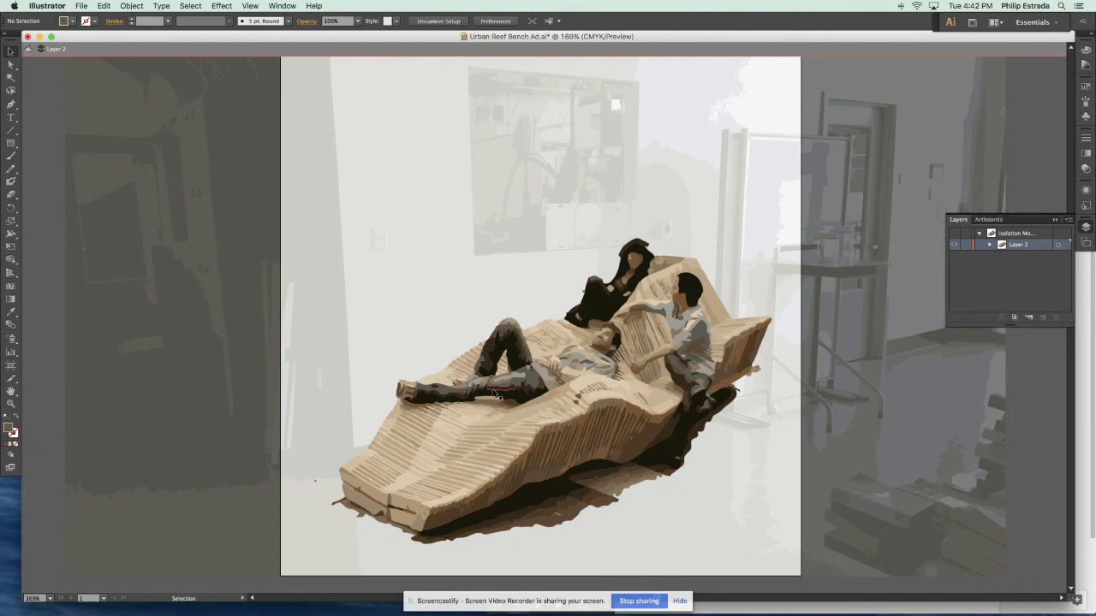
left_click(751, 357)
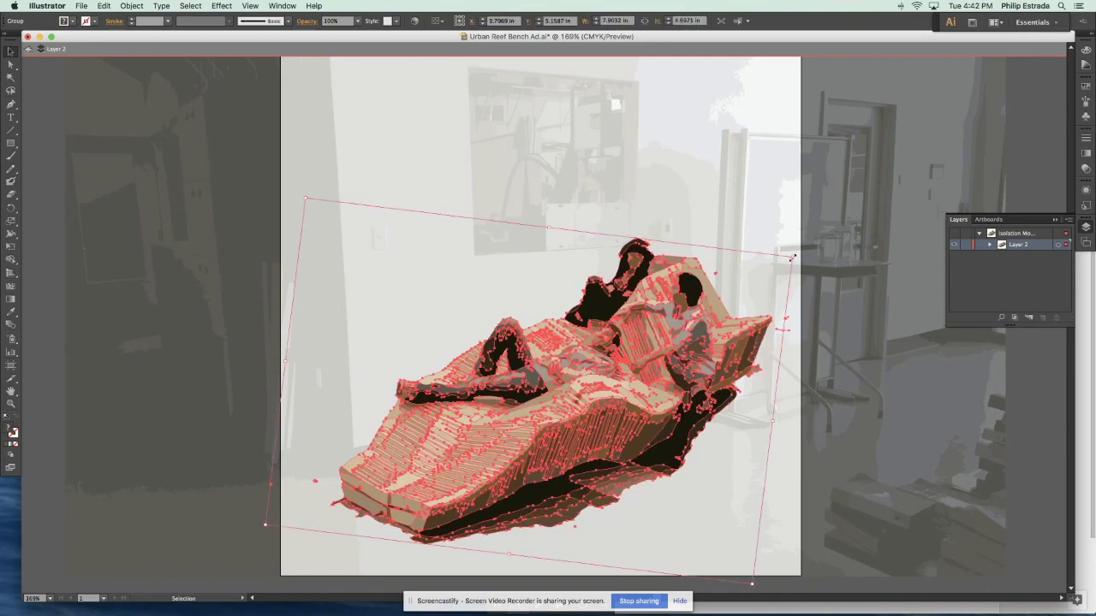
left_click_drag(791, 255, 821, 247)
left_click_drag(781, 325, 744, 345)
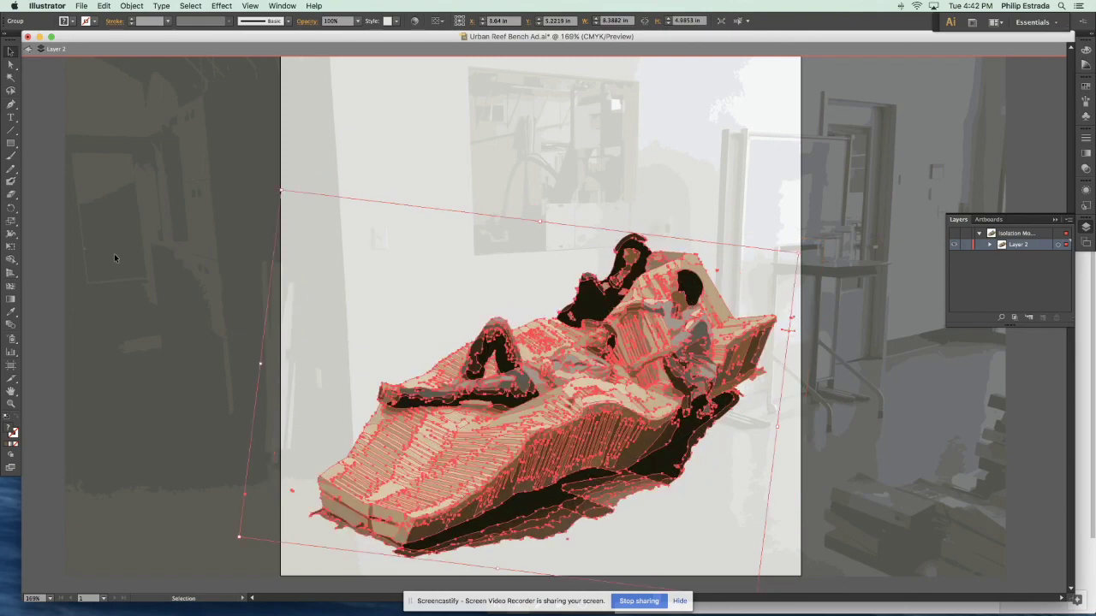
left_click(114, 254)
left_click(29, 51)
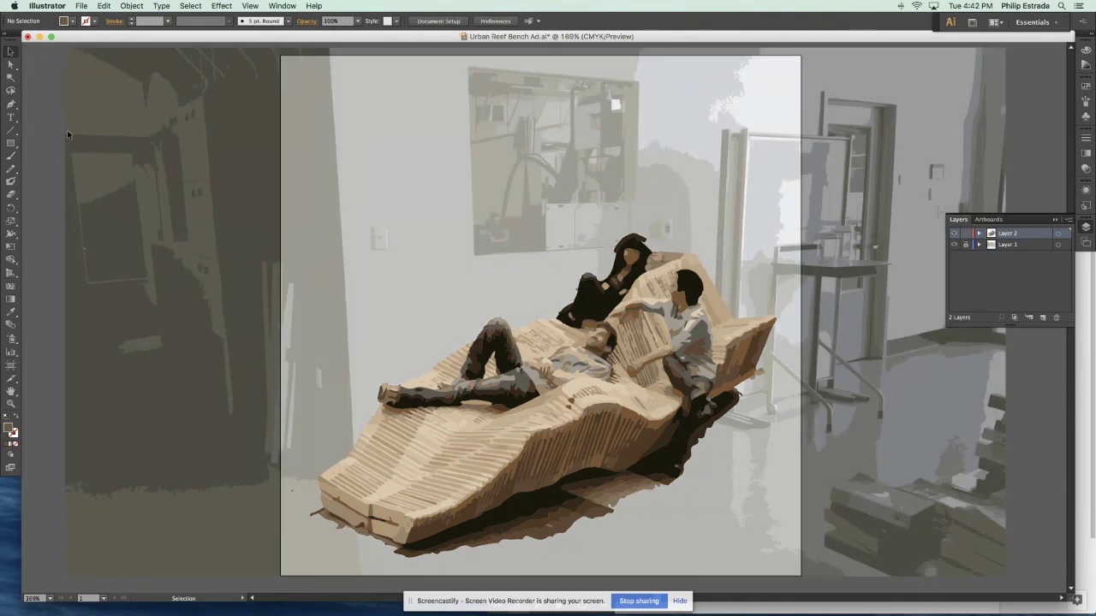
- Type 'URBAN REEF' and scale it to about 85 pt across the artboard's top
left_click(10, 117)
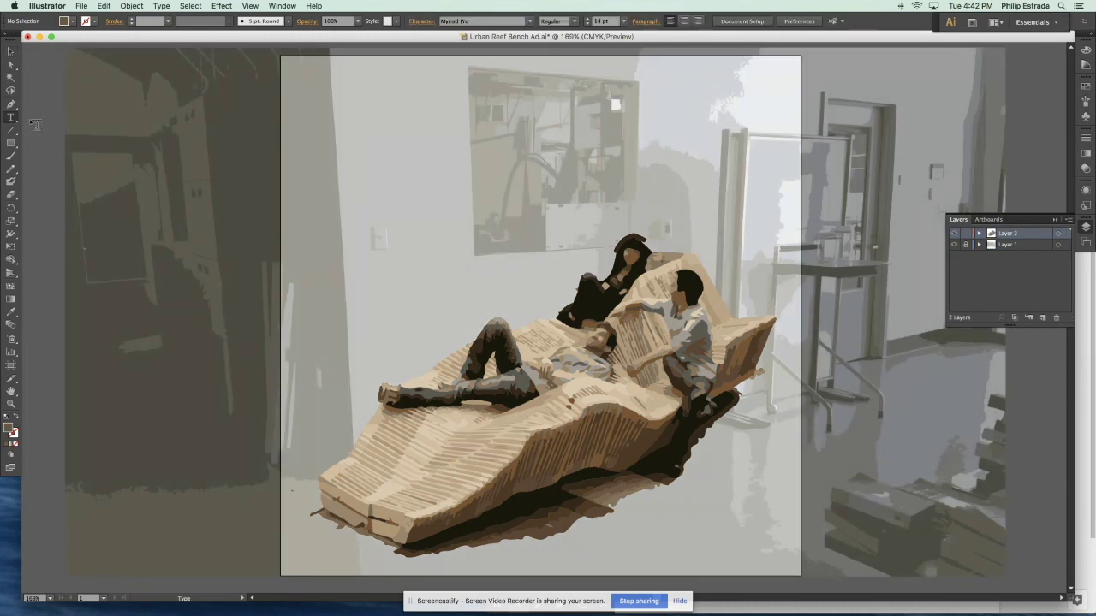
left_click(342, 103)
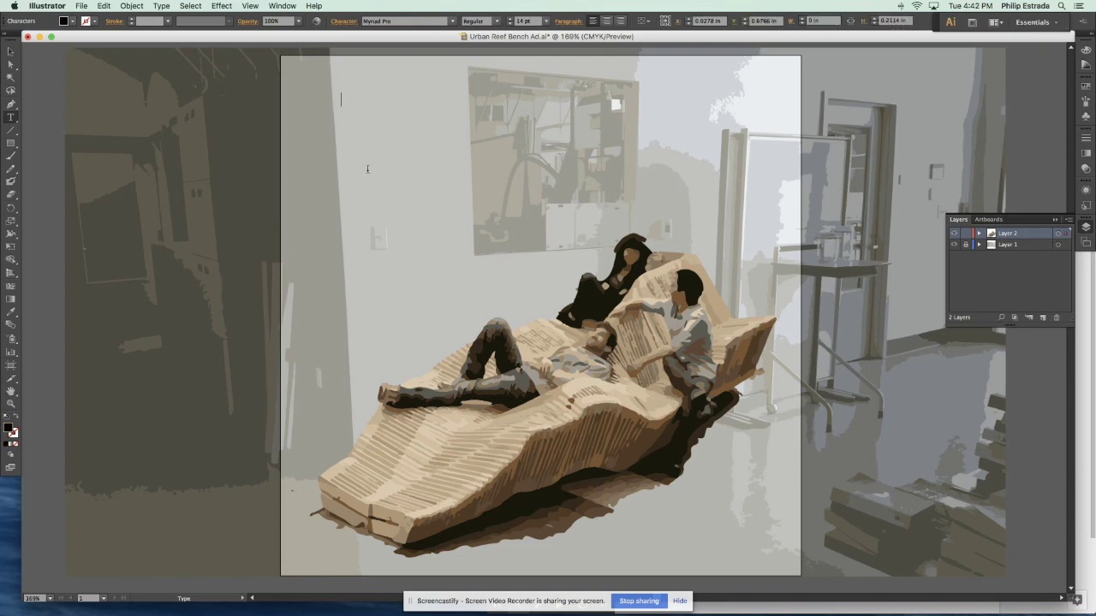
type("URBAN REEF")
left_click(10, 52)
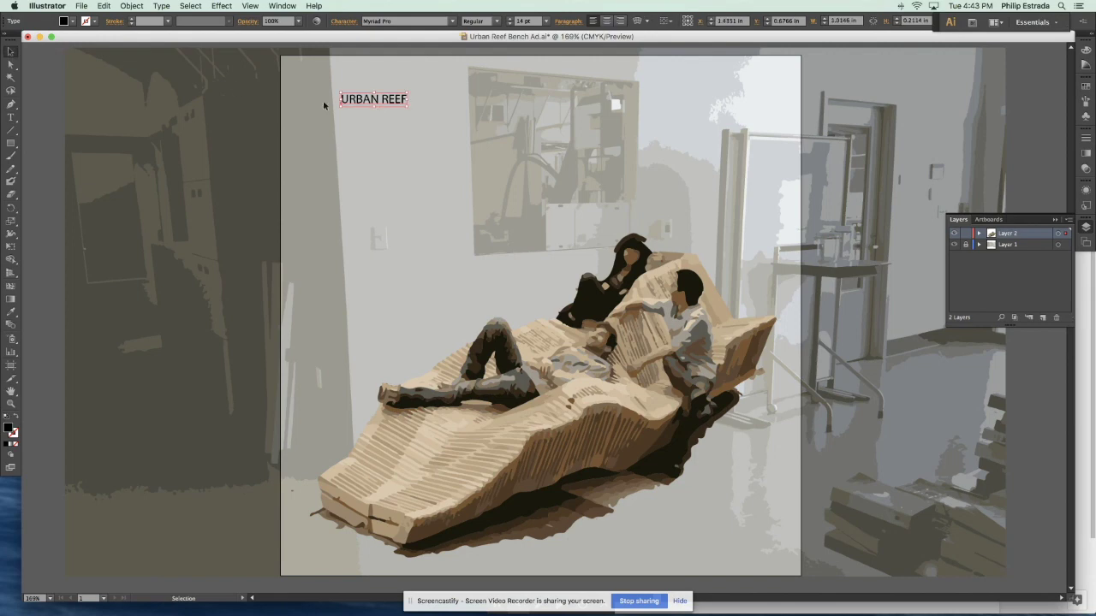
left_click_drag(411, 108, 686, 232)
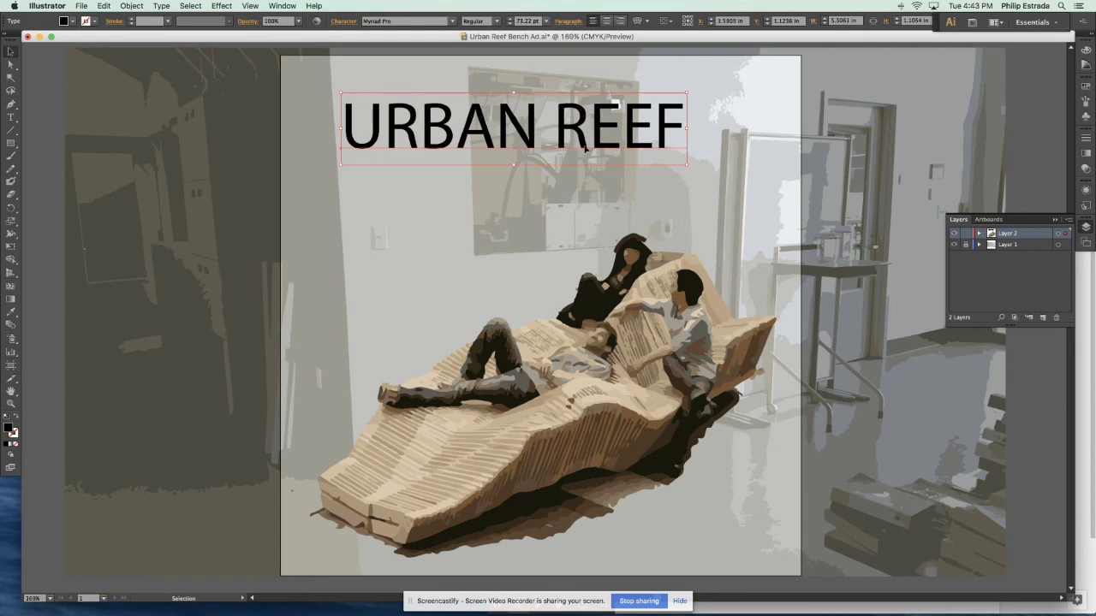
left_click_drag(586, 149, 570, 154)
left_click_drag(668, 170, 724, 181)
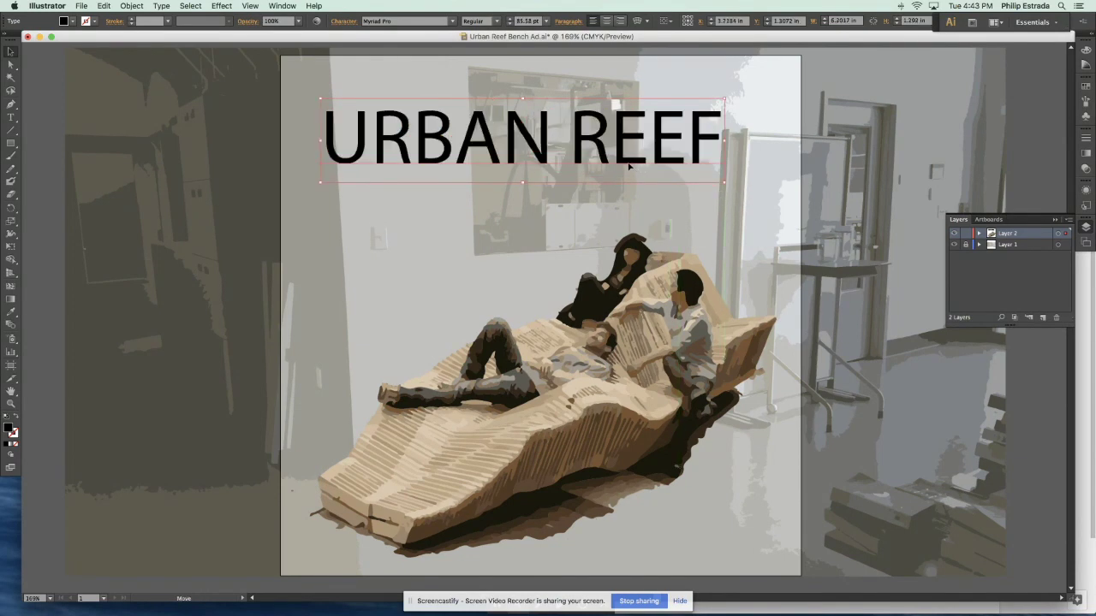
left_click_drag(629, 167, 618, 167)
- Type three description lines below the title: 'Made of repeating shapes', 'Interesting ways to sit on it', 'No front or back, can be repositioned and still function'
left_click(12, 117)
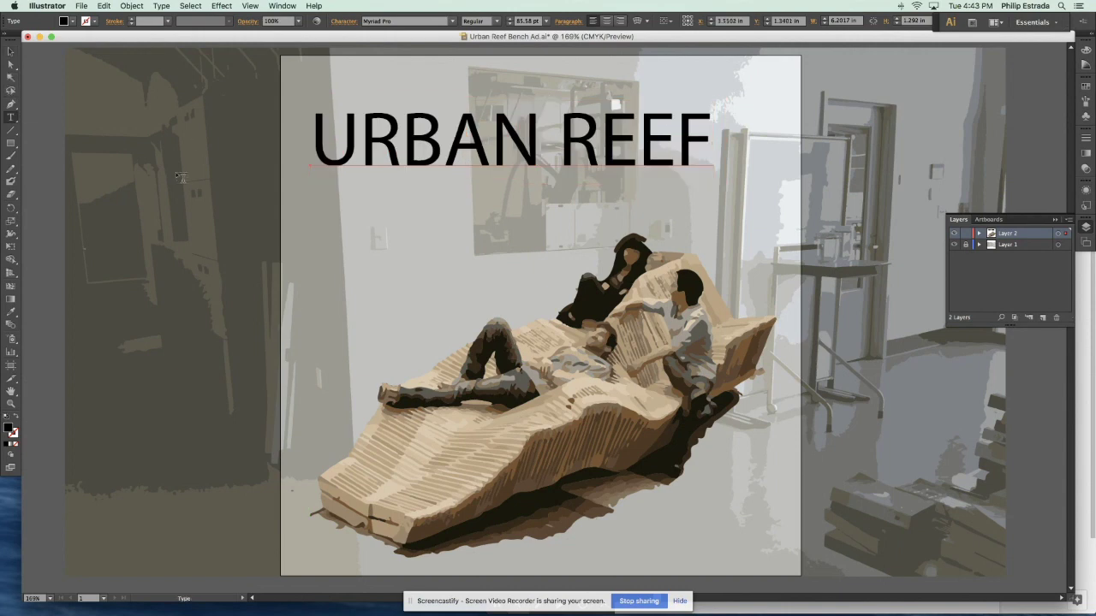
left_click(336, 190)
type("Made of repeating shapes")
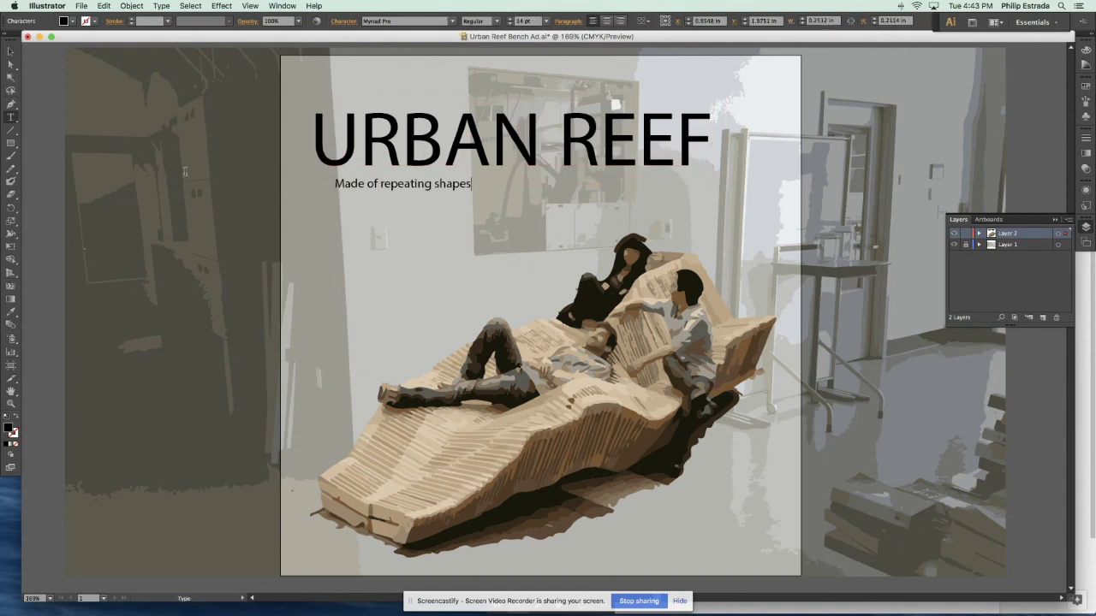
key("Return")
type("Interesting ways to sit on it")
key("Return")
type("No front or back, can be repositioned and still function")
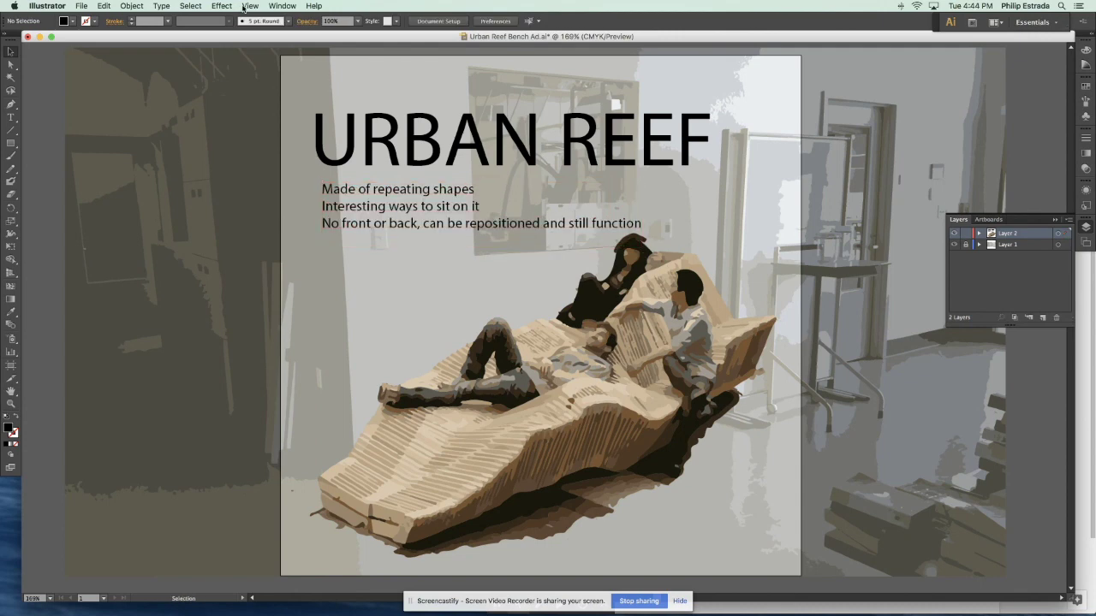
- Show rulers and step the description's font size up to about 15.6 pt
left_click(247, 6)
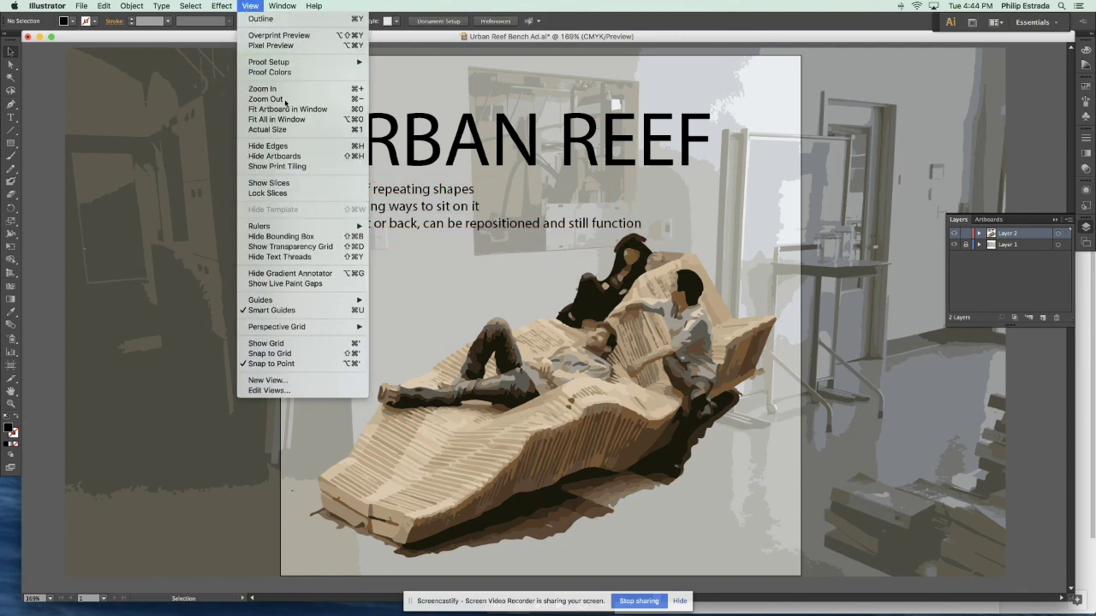
mouse_move(344, 230)
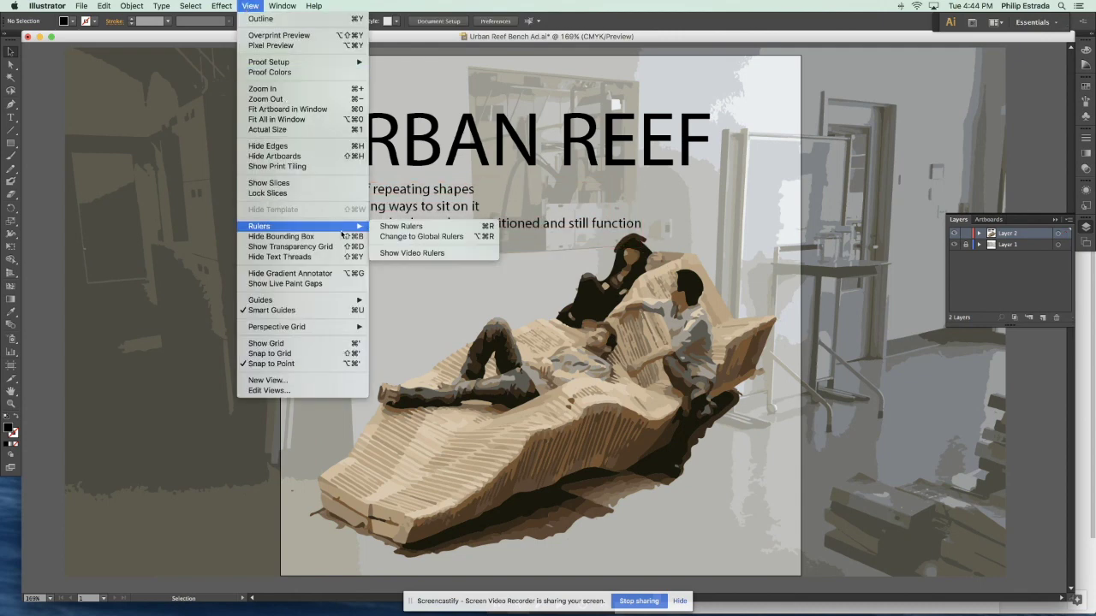
left_click(395, 227)
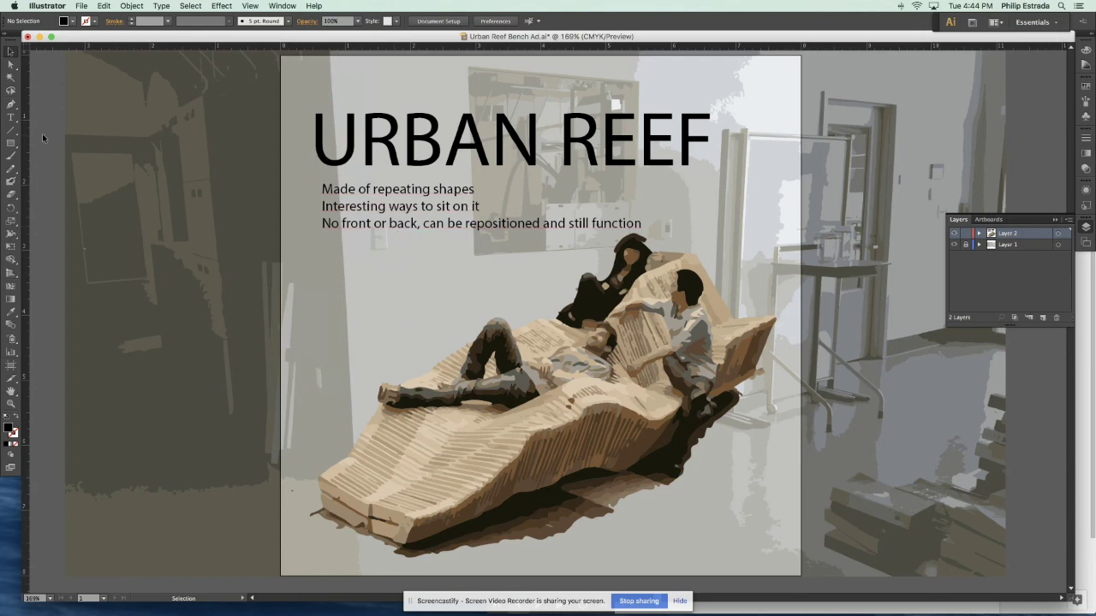
left_click(409, 221)
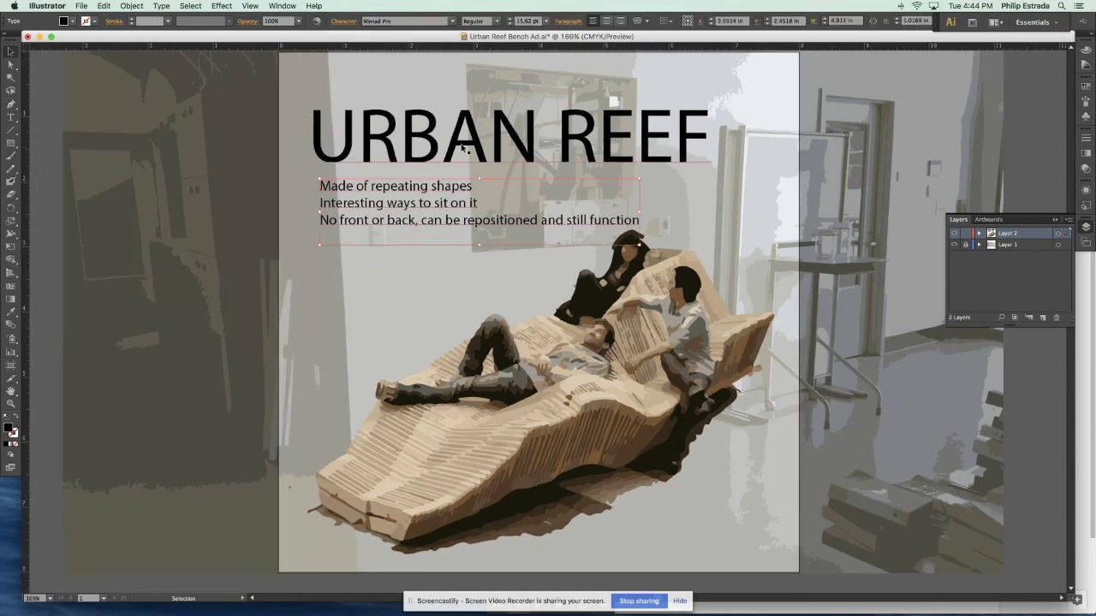
left_click(510, 21)
left_click(220, 148)
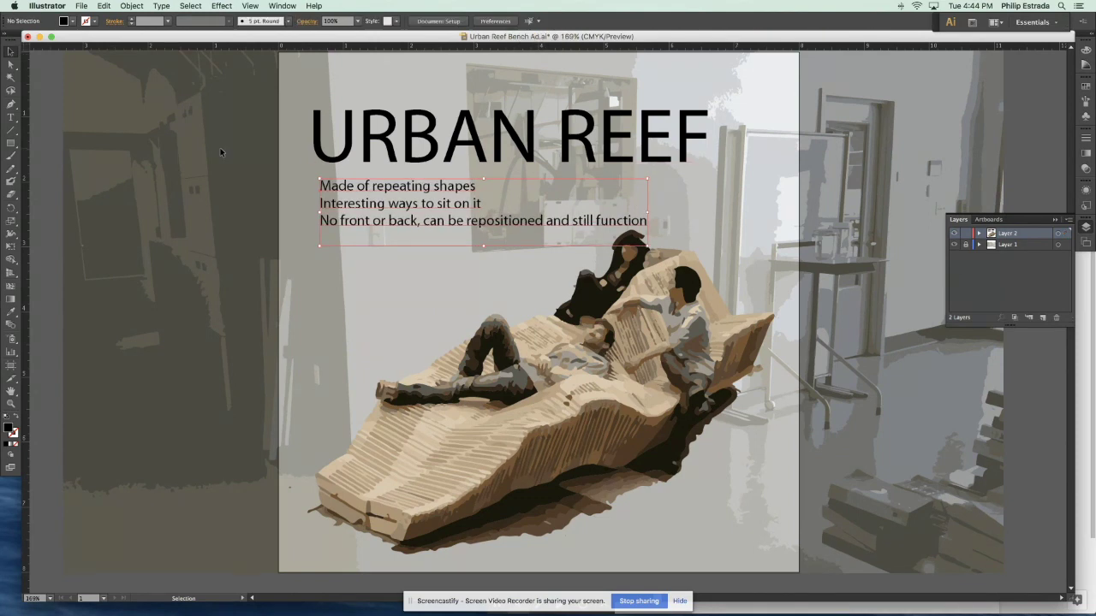
left_click(341, 157)
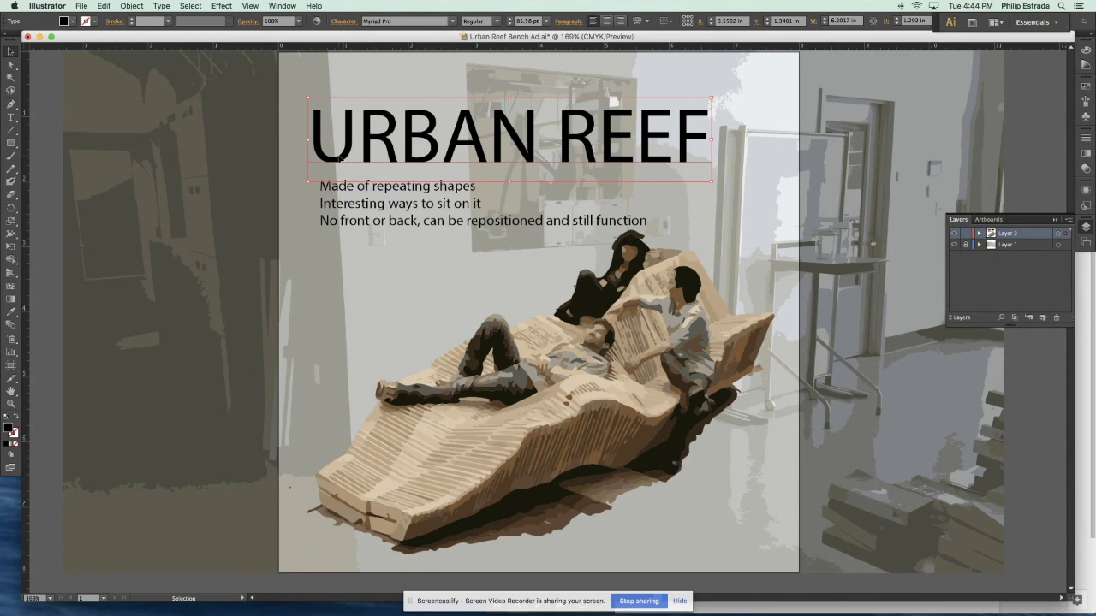
- Duplicate the URBAN REEF title and place the copy slightly offset over the original
key("ctrl+c")
key("ctrl+v")
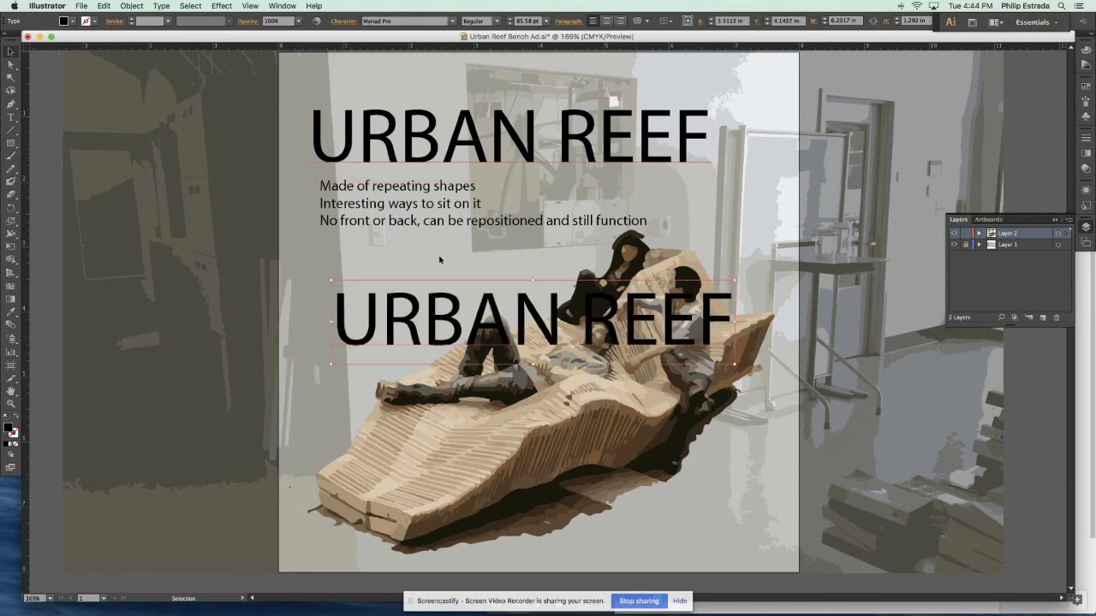
left_click_drag(462, 316, 439, 149)
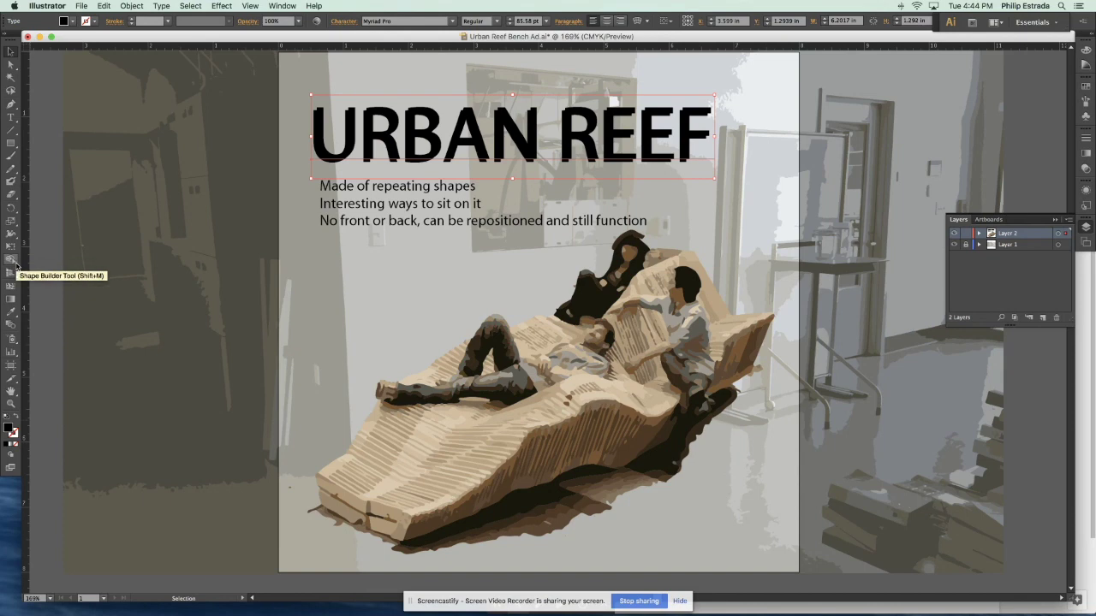
- Recolour the top title copy with a brown sampled from the bench using the Eyedropper
left_click(10, 311)
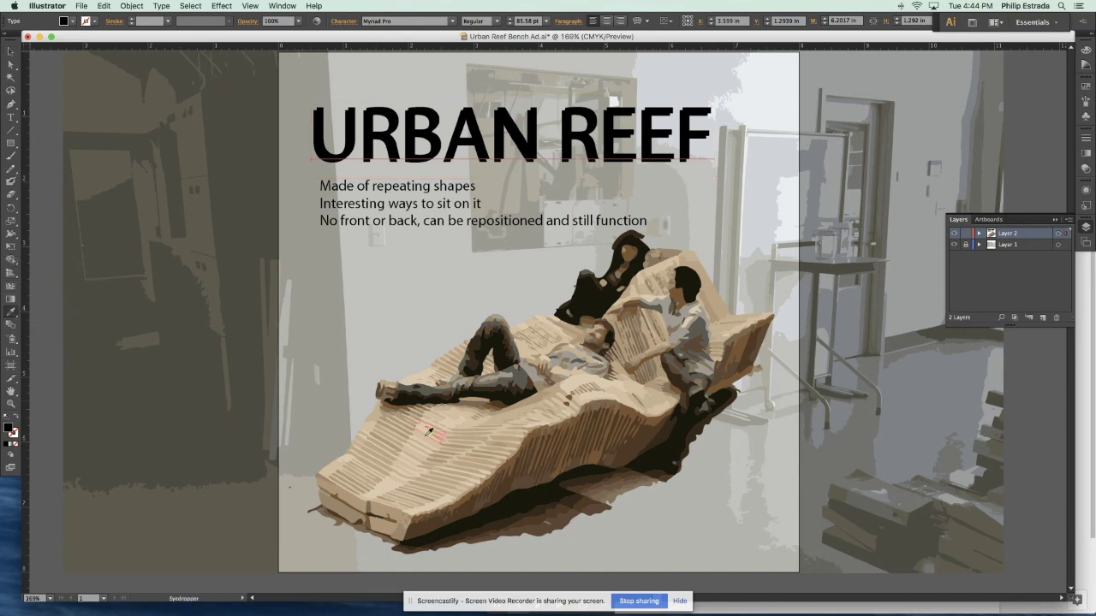
left_click(525, 373)
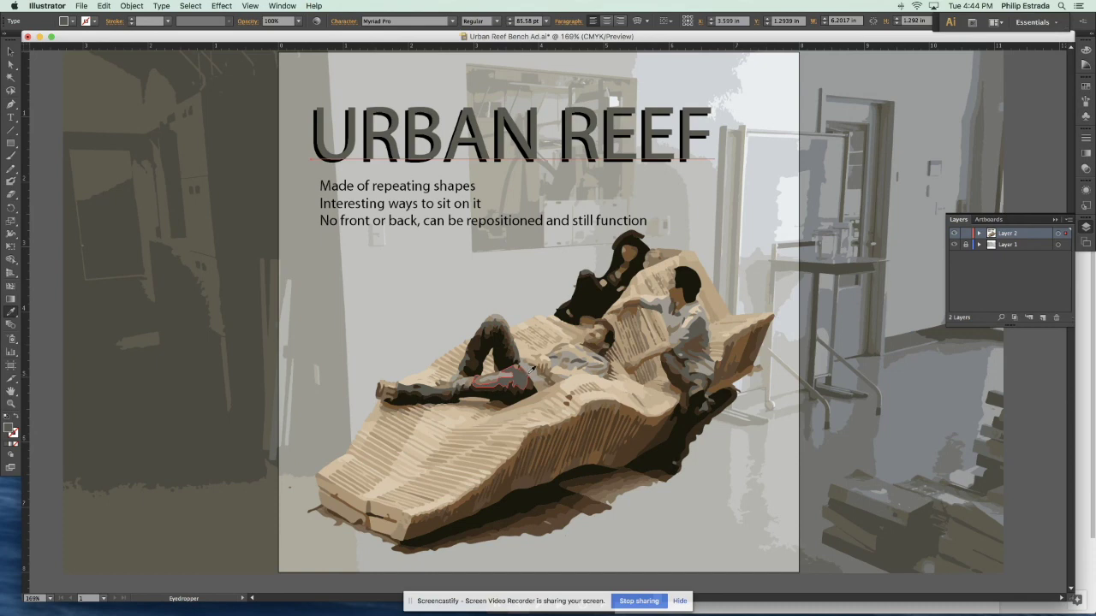
left_click(536, 366)
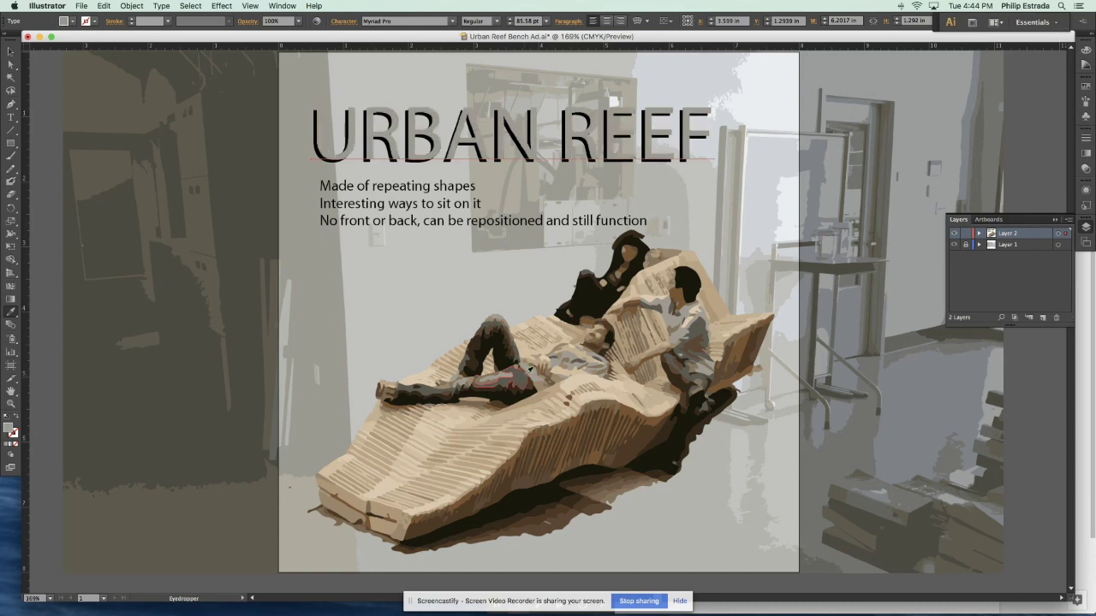
left_click(628, 384)
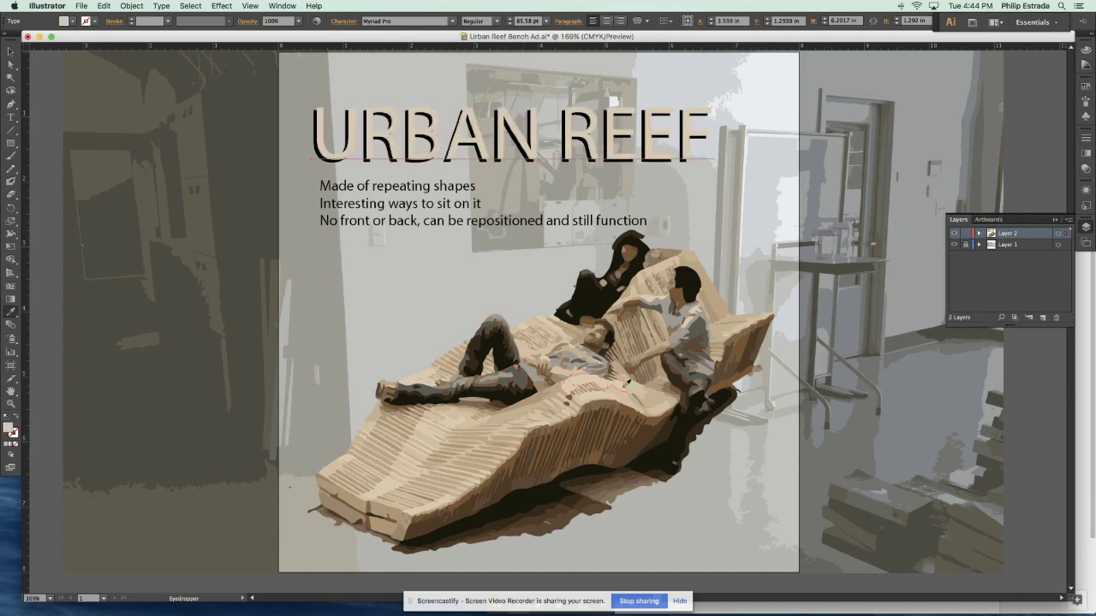
left_click(631, 403)
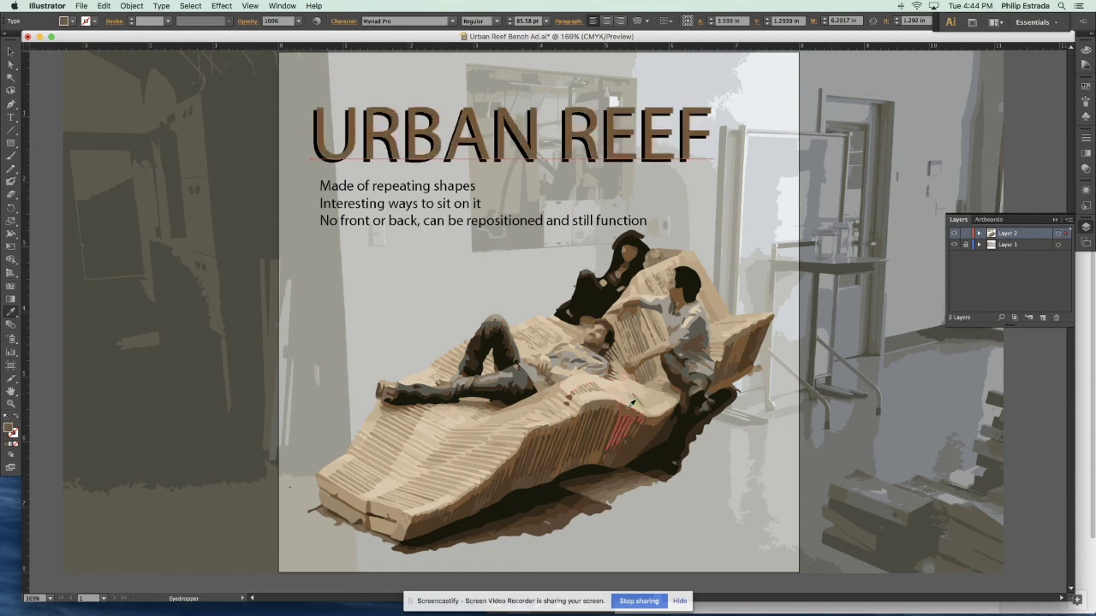
left_click(621, 401)
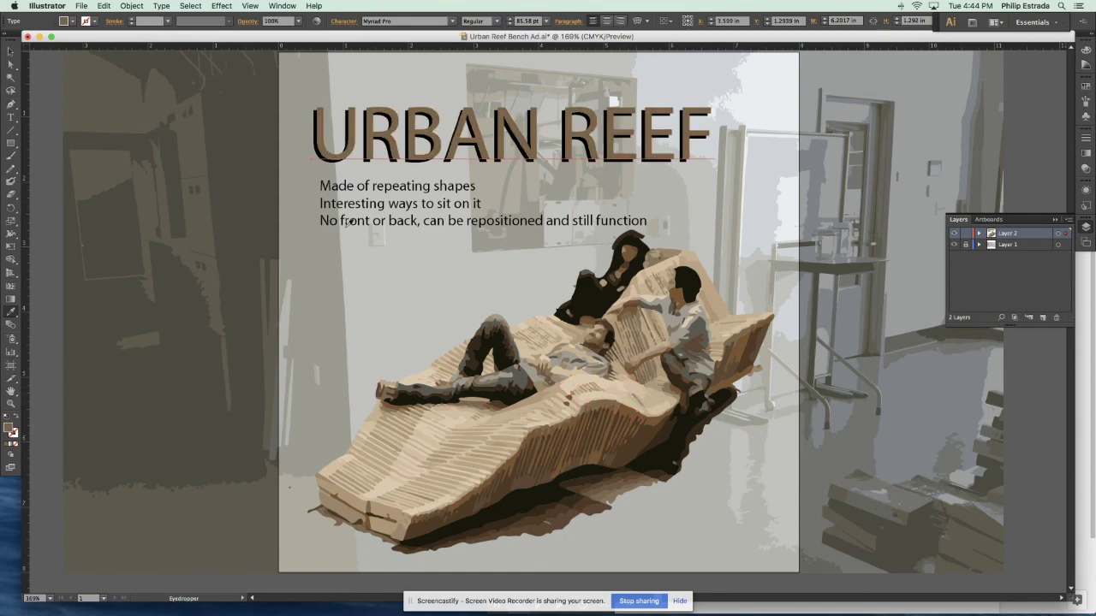
key("v")
left_click(162, 109)
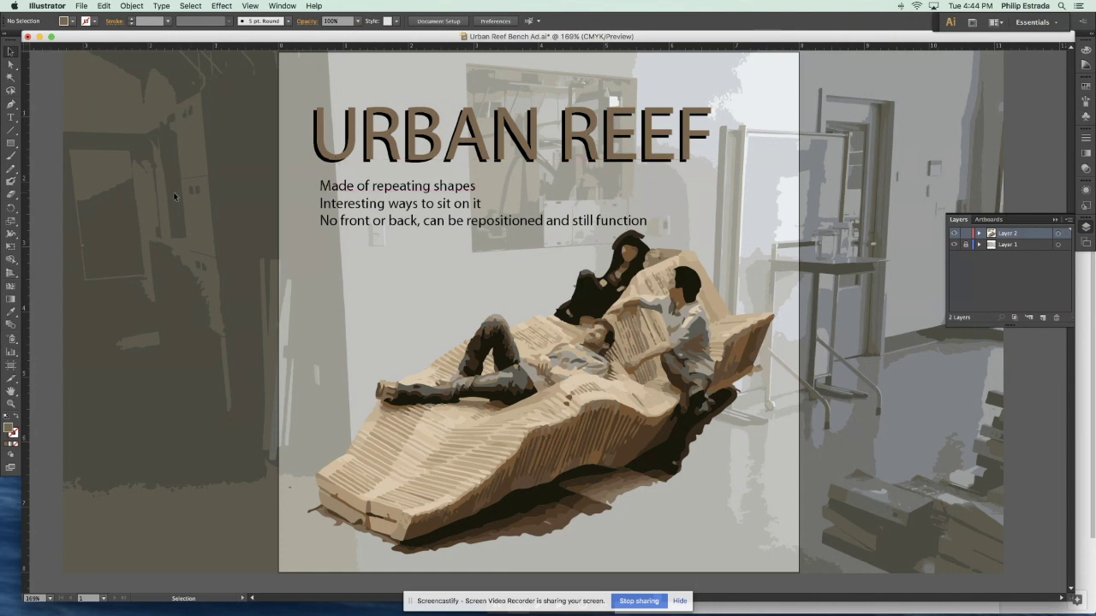
- Scale the bench artwork up from its lower-left corner, then open the File menu
left_click(449, 424)
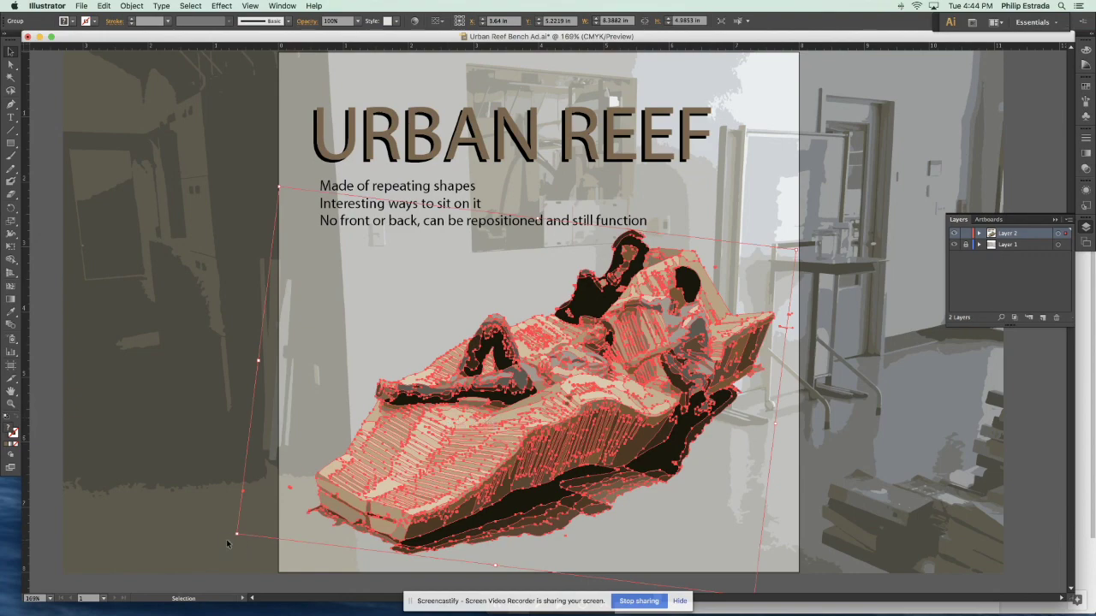
left_click_drag(235, 535, 198, 549)
left_click_drag(520, 501, 520, 488)
left_click(95, 112)
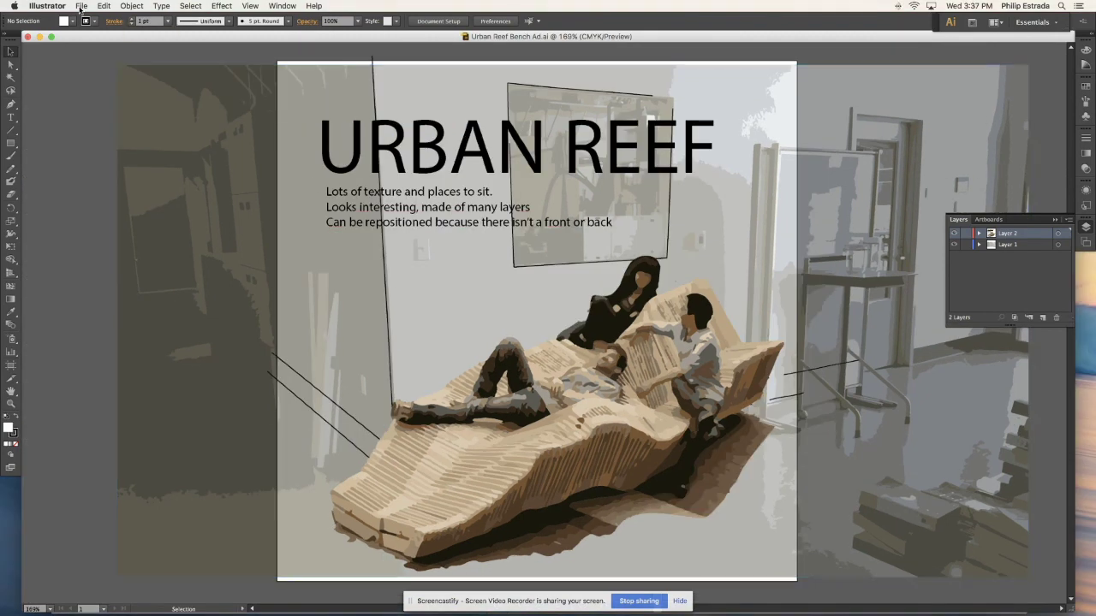
left_click(80, 6)
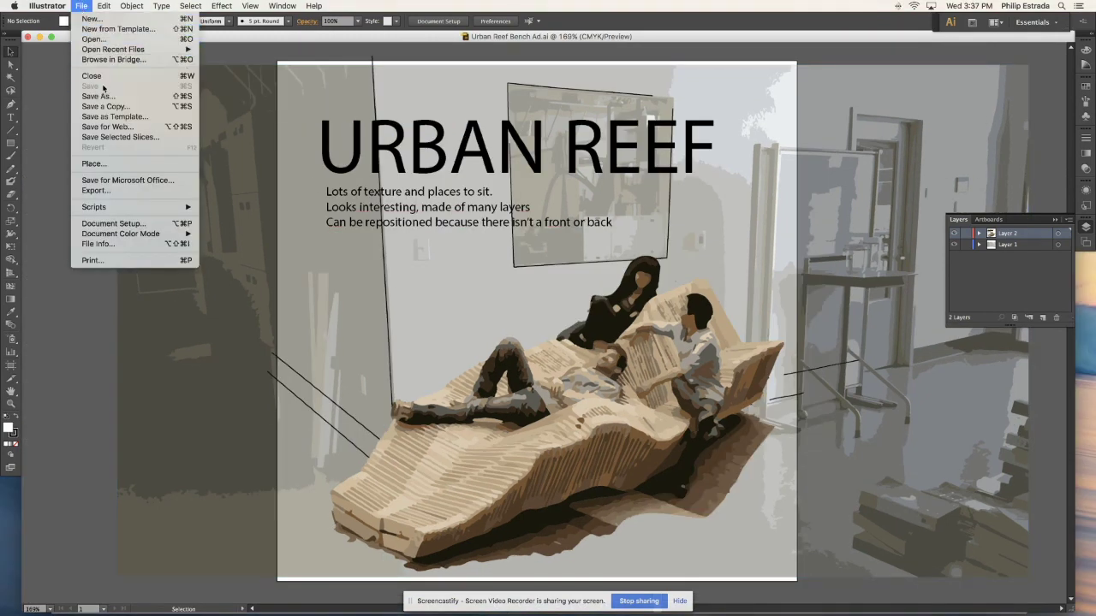
- Export as JPEG, replacing Urban Reef Bench Ad.jpg in the Banches folder, with RGB colour model
left_click(95, 190)
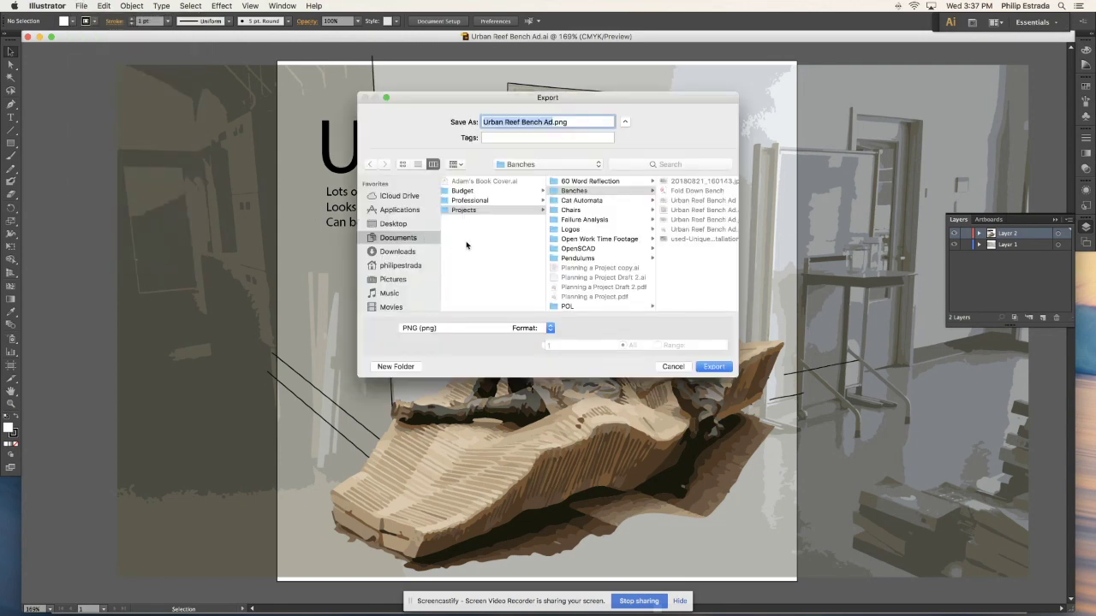
scroll(629, 231, "right", 2)
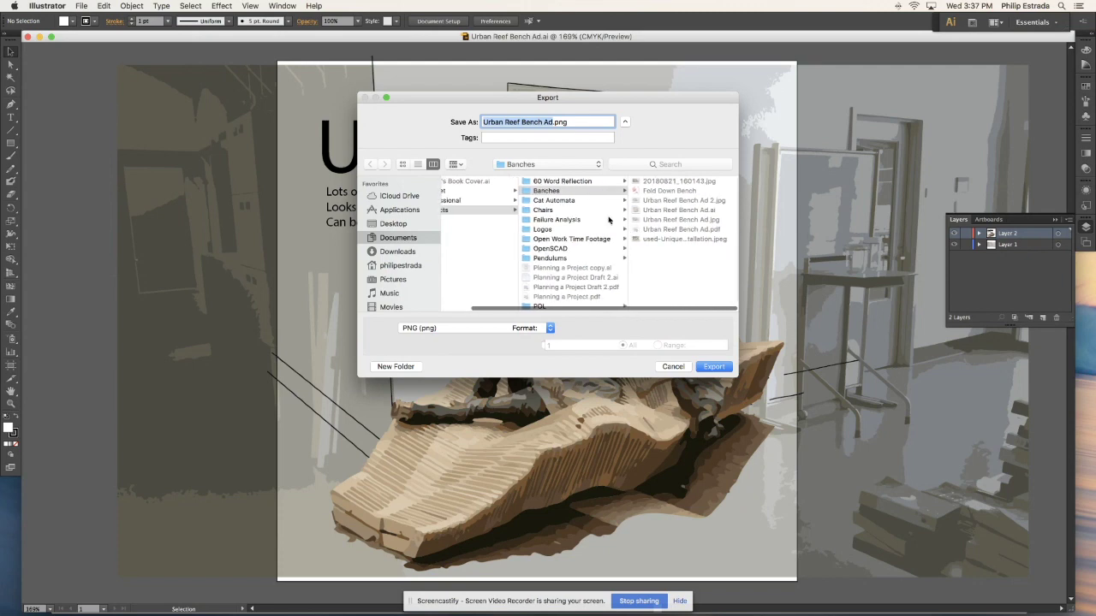
left_click(460, 330)
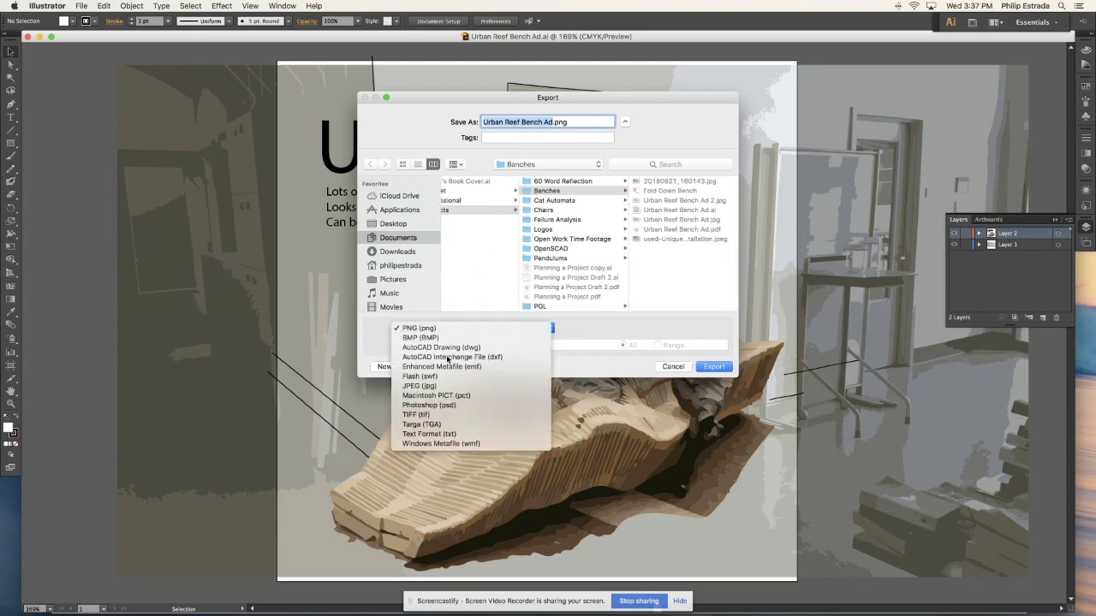
left_click(429, 386)
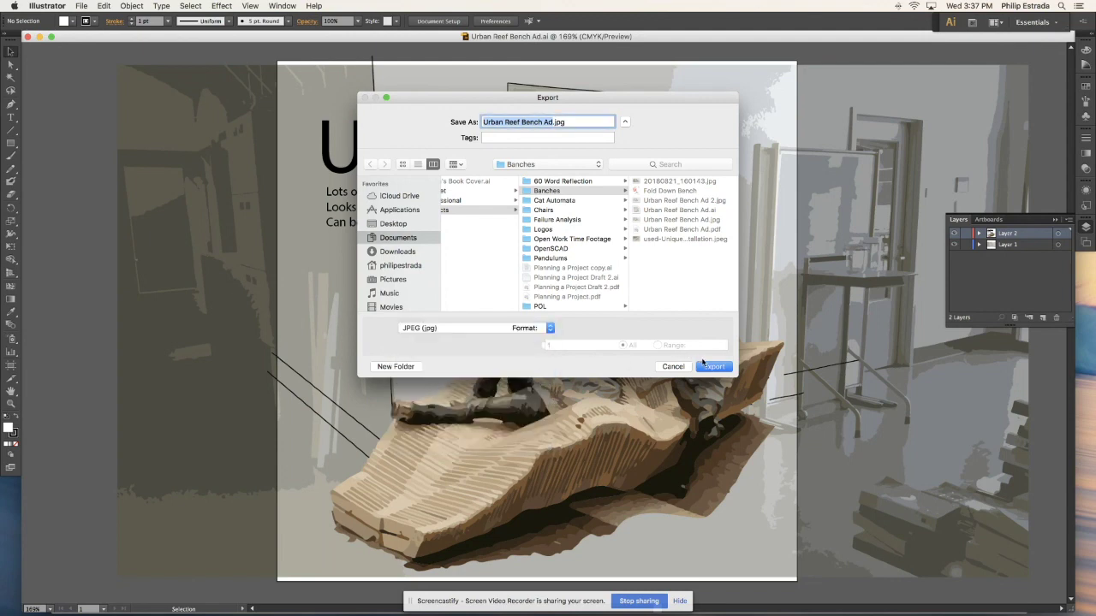
left_click(712, 370)
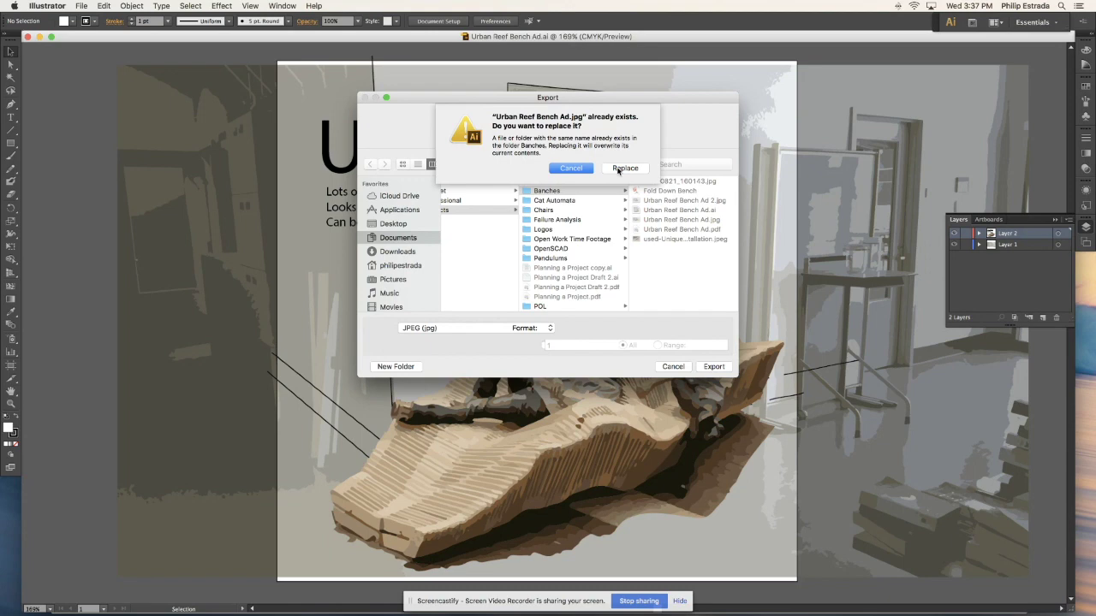
left_click(620, 168)
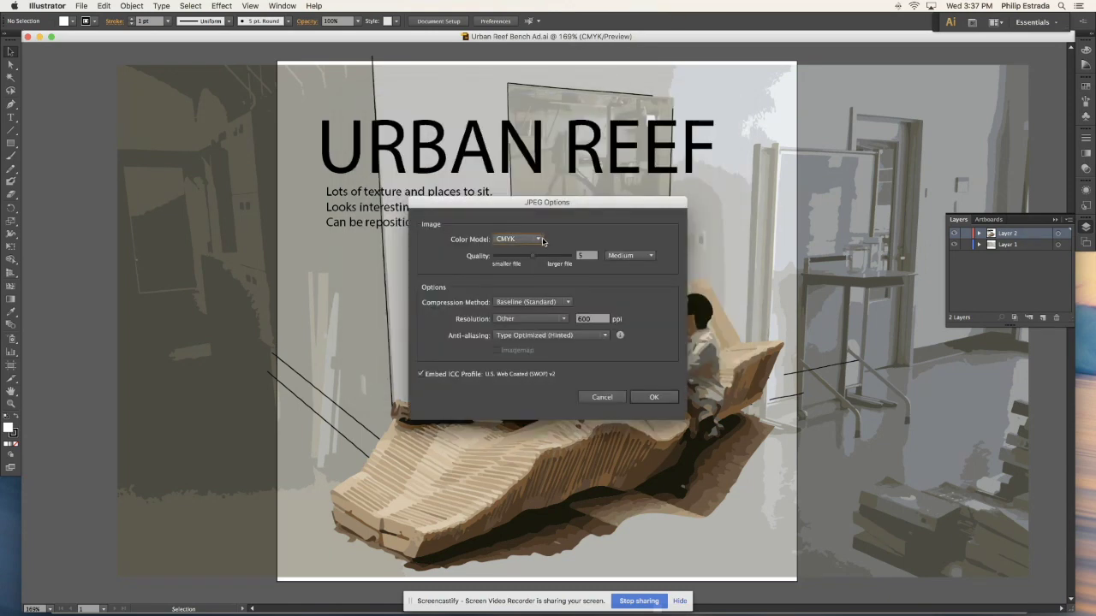
left_click(530, 240)
left_click(525, 252)
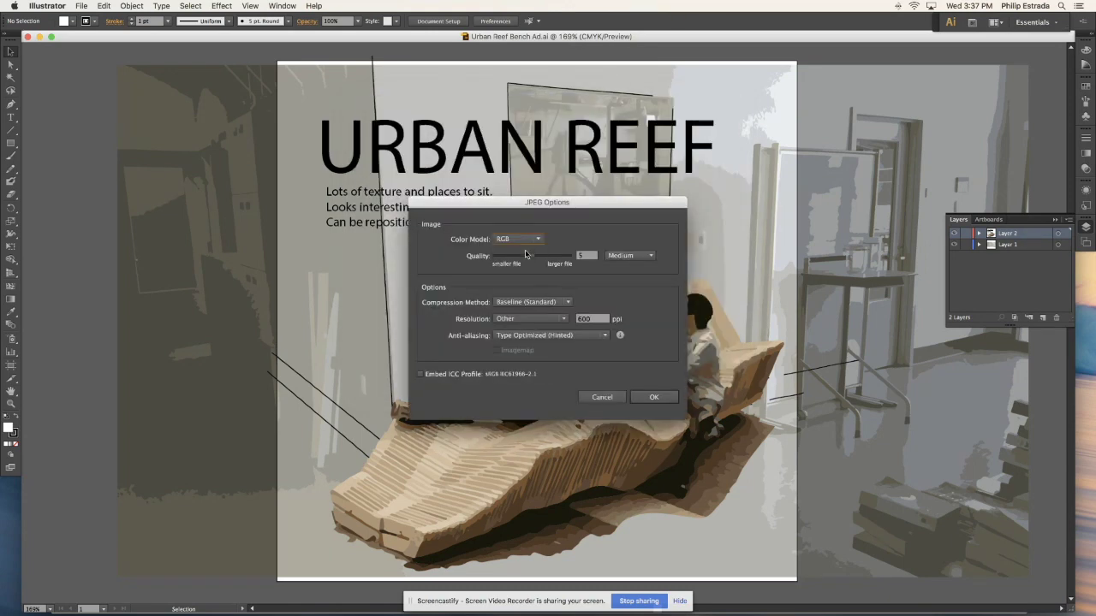